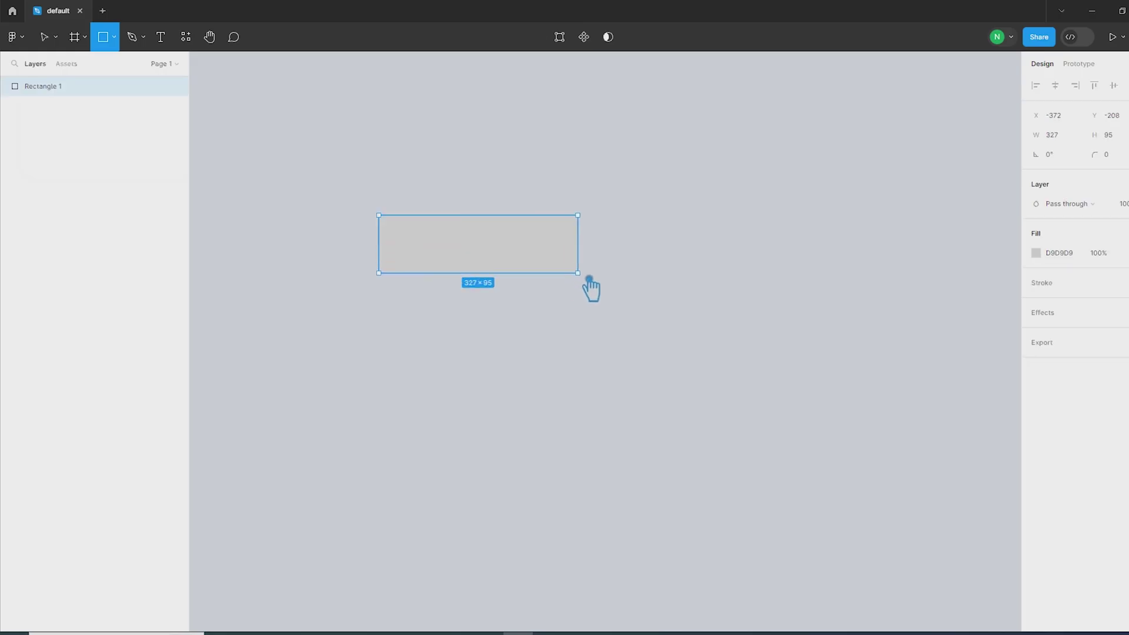
Replace the rectangle with an empty frame and narrow it to about 235 × 80
{"action": "key", "text": "Delete"}
{"action": "left_click", "coordinate": [84, 37]}
{"action": "left_click", "coordinate": [84, 66]}
{"action": "left_click_drag", "start_coordinate": [503, 271], "coordinate": [694, 322]}
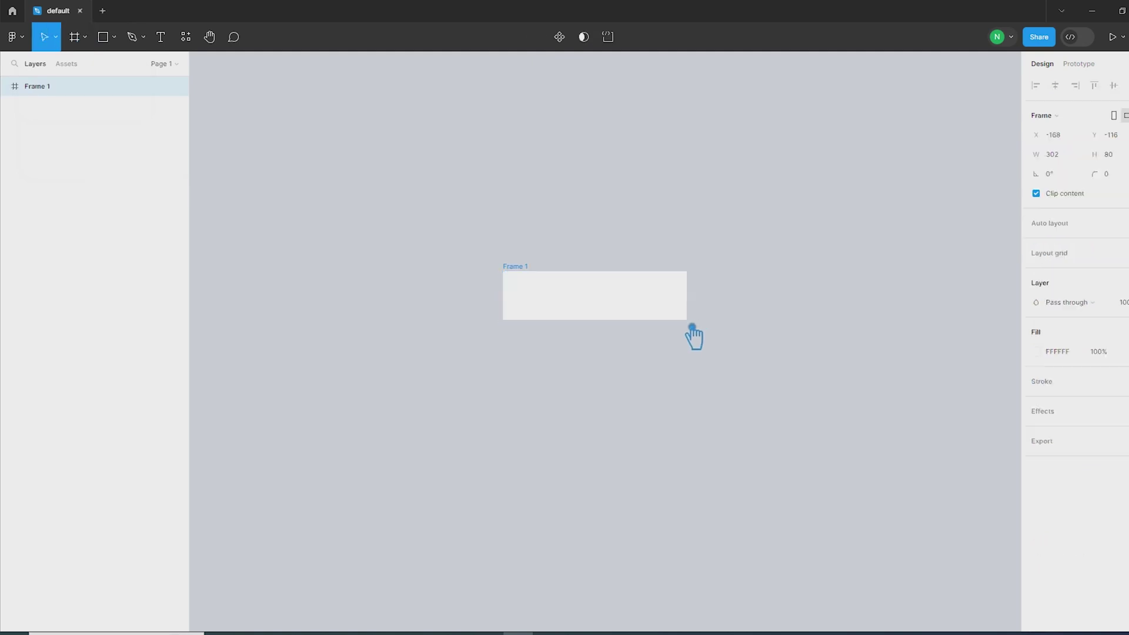
{"action": "left_click_drag", "start_coordinate": [698, 310], "coordinate": [658, 307]}
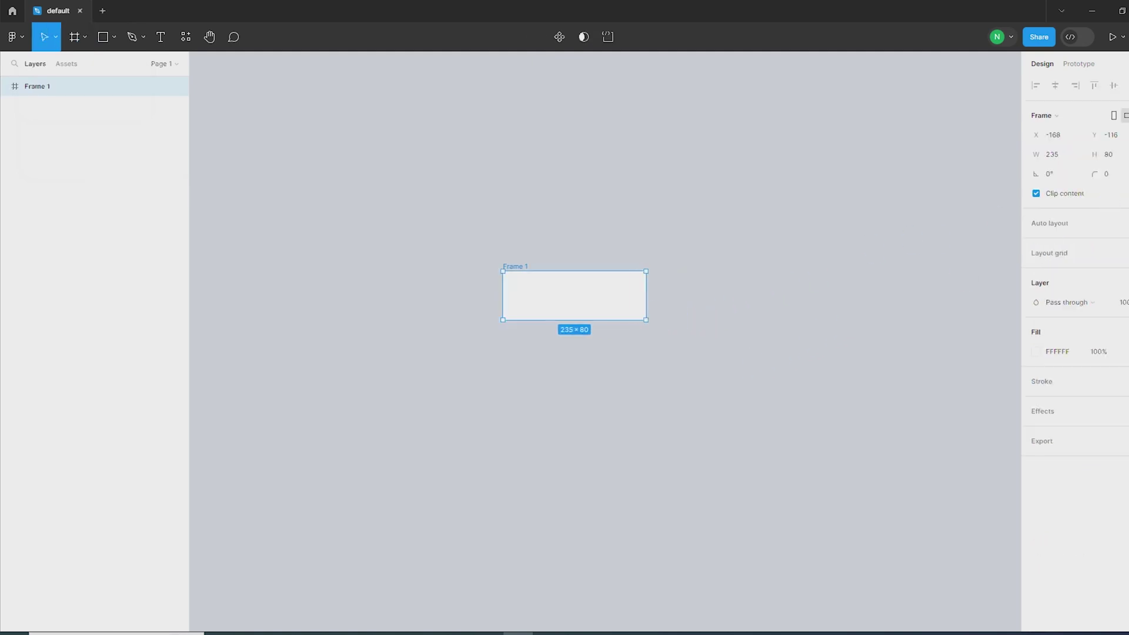
Round the frame's corners into a pill shape with a radius of 57 and move the frame higher on the canvas
{"action": "type", "text": "12"}
{"action": "key", "text": "Return"}
{"action": "key", "text": "BackSpace"}
{"action": "left_click", "coordinate": [596, 347]}
{"action": "scroll", "coordinate": [612, 447], "scroll_direction": "up", "scroll_amount": 5}
{"action": "left_click", "coordinate": [600, 414]}
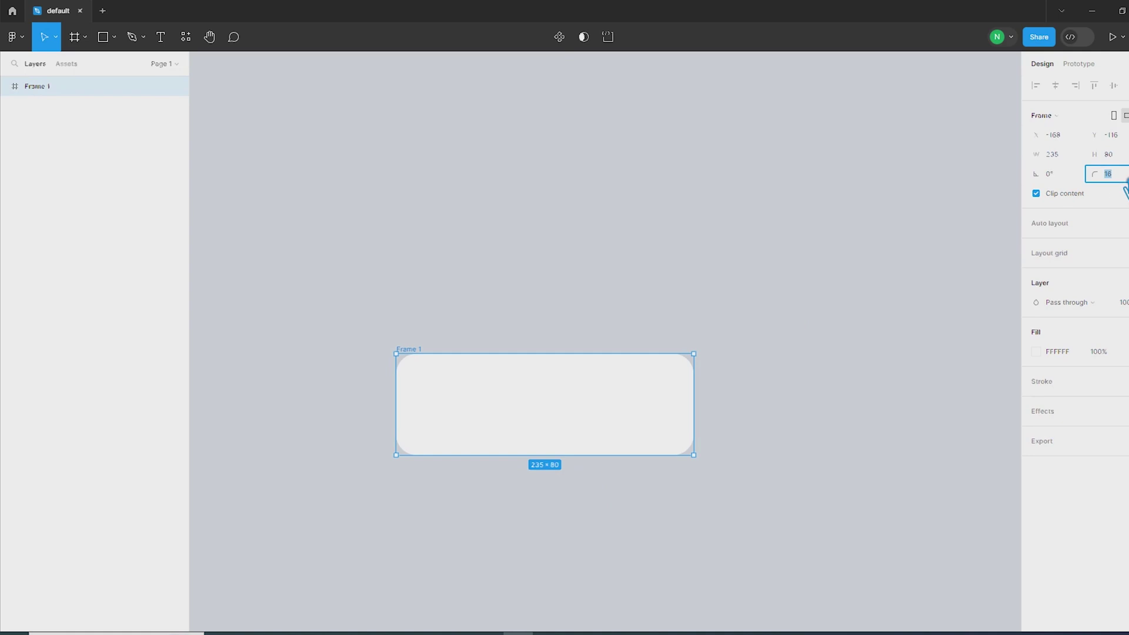
{"action": "key", "text": "shift+Up"}
{"action": "key", "text": "shift+Up"}
{"action": "key", "text": "shift+Up"}
{"action": "left_click", "coordinate": [864, 414]}
{"action": "left_click_drag", "start_coordinate": [413, 349], "coordinate": [423, 228]}
{"action": "left_click", "coordinate": [398, 233]}
Add a knob circle about 67 × 67 inside the pill's left end, at X 6, Y 7
{"action": "left_click", "coordinate": [114, 37]}
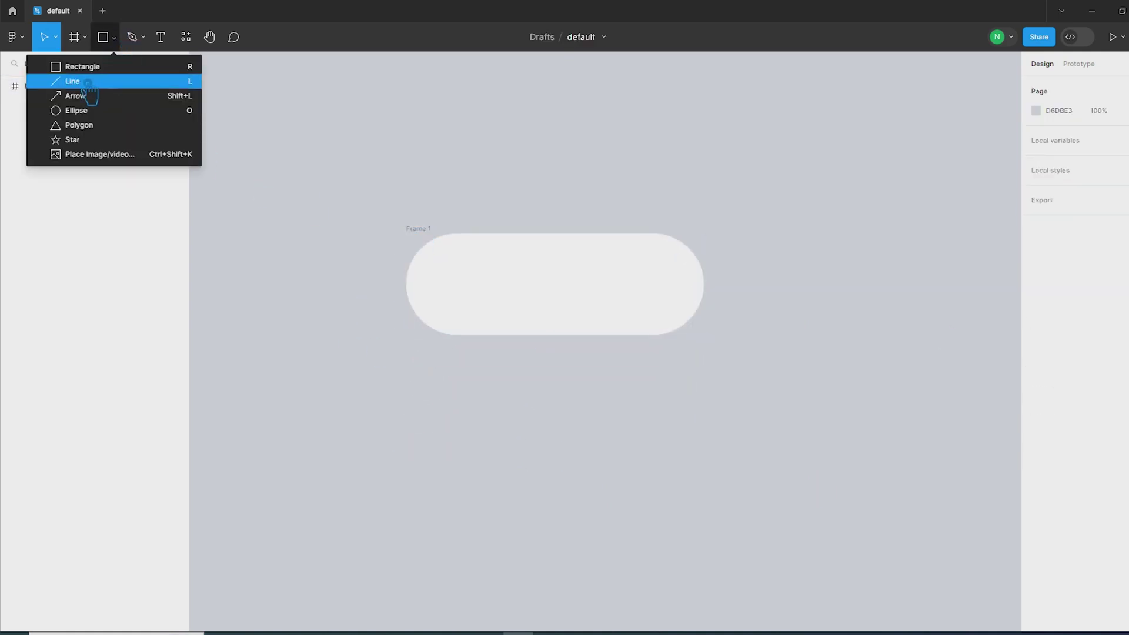
{"action": "left_click", "coordinate": [97, 111]}
{"action": "mouse_move", "coordinate": [454, 240]}
{"action": "left_mouse_down"}
{"action": "mouse_move", "coordinate": [539, 331]}
{"action": "mouse_move", "coordinate": [529, 315]}
{"action": "left_mouse_up"}
{"action": "key", "text": "v"}
{"action": "mouse_move", "coordinate": [491, 268]}
{"action": "left_mouse_down"}
{"action": "mouse_move", "coordinate": [461, 282]}
{"action": "mouse_move", "coordinate": [511, 296]}
{"action": "left_mouse_up"}
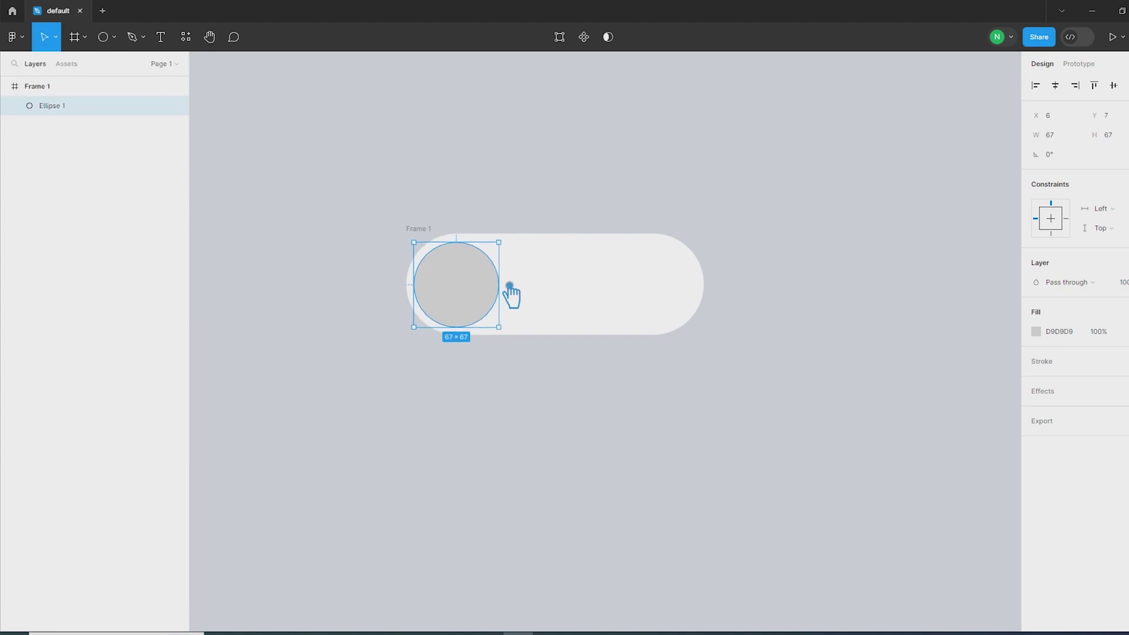
{"action": "left_click", "coordinate": [525, 388]}
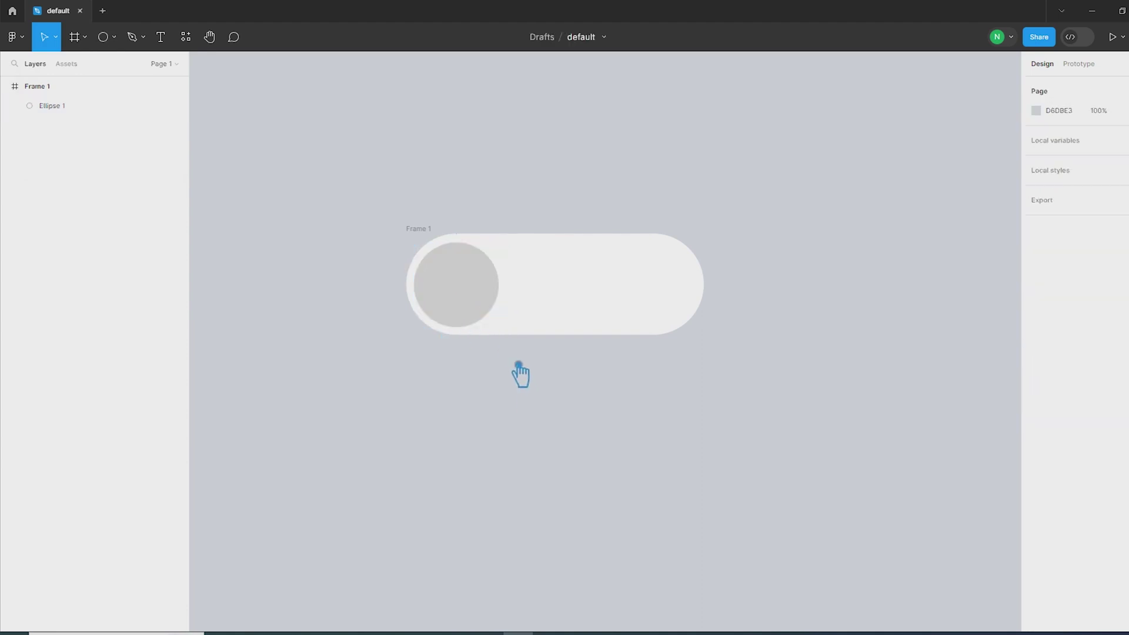
Narrow the pill-shaped frame to about 181 × 80
{"action": "left_click", "coordinate": [549, 259]}
{"action": "left_click_drag", "start_coordinate": [705, 301], "coordinate": [644, 303]}
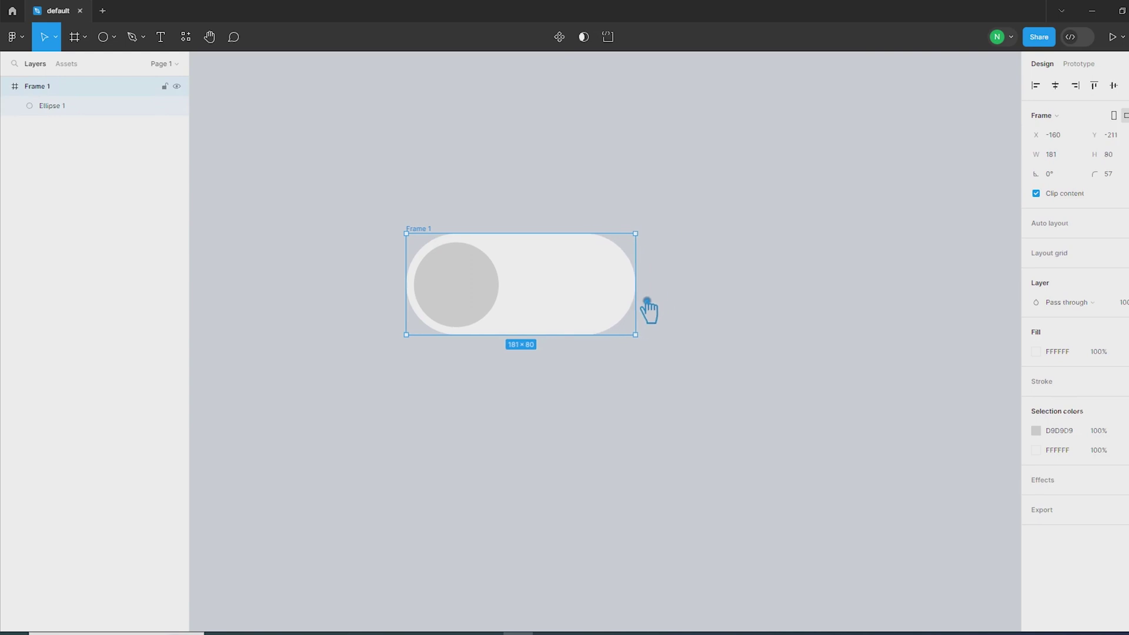
{"action": "left_click", "coordinate": [721, 304]}
{"action": "left_click", "coordinate": [431, 232]}
{"action": "left_click", "coordinate": [536, 393]}
{"action": "left_click", "coordinate": [461, 301]}
{"action": "left_click", "coordinate": [815, 330]}
{"action": "left_click", "coordinate": [439, 241]}
{"action": "left_click_drag", "start_coordinate": [542, 279], "coordinate": [546, 389]}
{"action": "key", "text": "ctrl+z"}
{"action": "left_click", "coordinate": [711, 358]}
Draw a horizontal arrow about 91 long from the pill's right edge toward the knob circle
{"action": "left_click", "coordinate": [114, 37]}
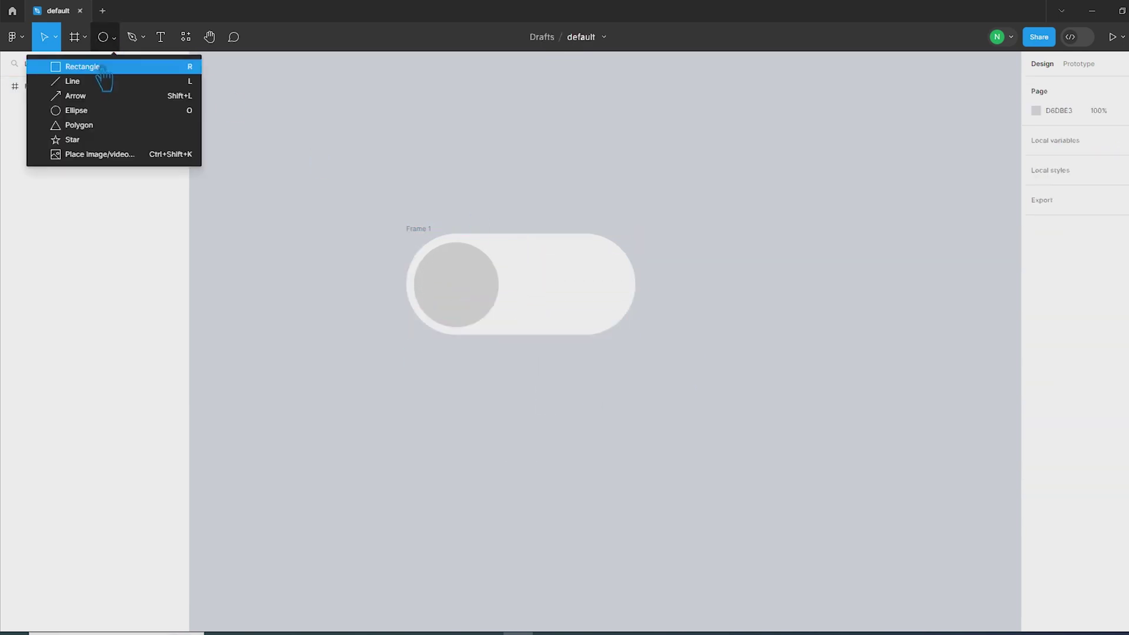
{"action": "left_click", "coordinate": [76, 95]}
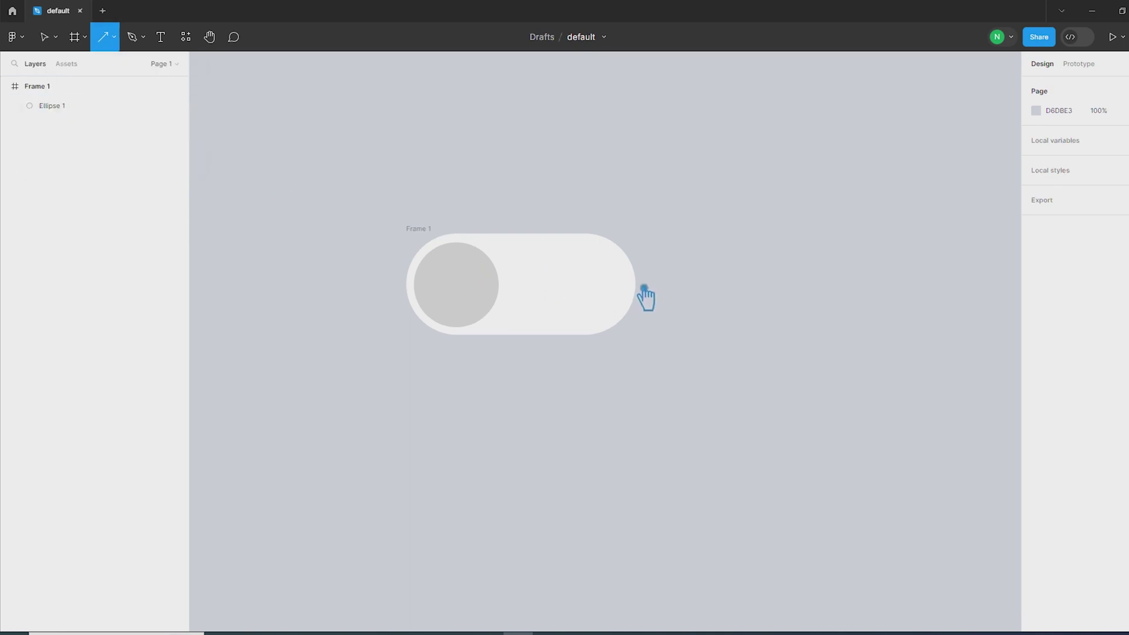
{"action": "left_click_drag", "start_coordinate": [645, 288], "coordinate": [534, 296]}
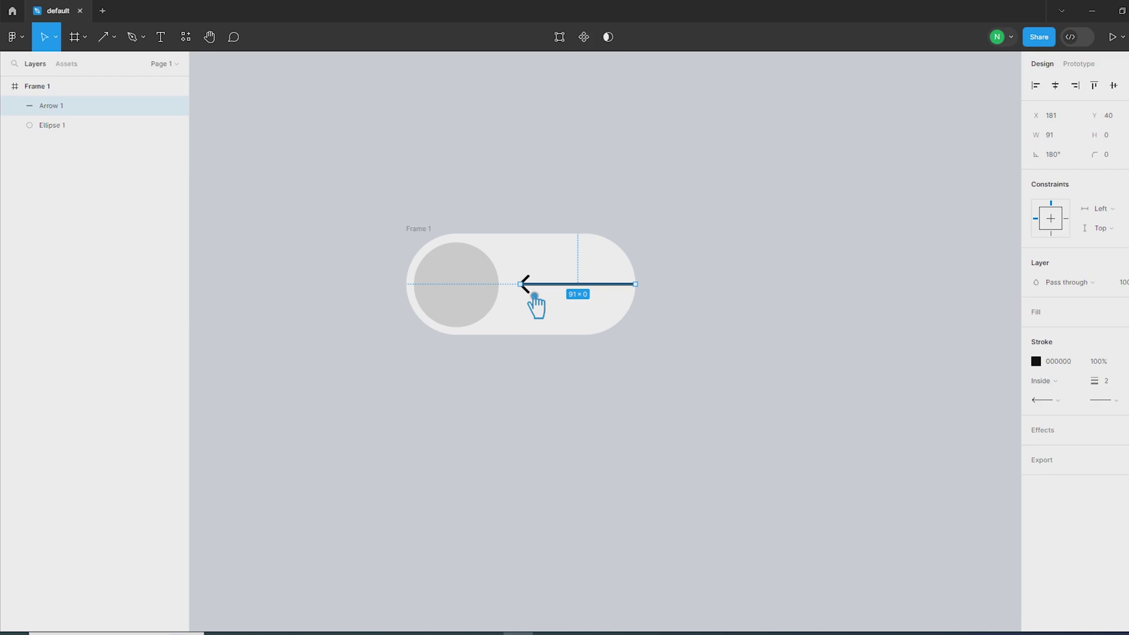
Recolour the arrow's stroke to D9D9D9 by sampling the knob circle's colour
{"action": "left_click", "coordinate": [1036, 361]}
{"action": "left_click", "coordinate": [892, 496]}
{"action": "left_click", "coordinate": [462, 286]}
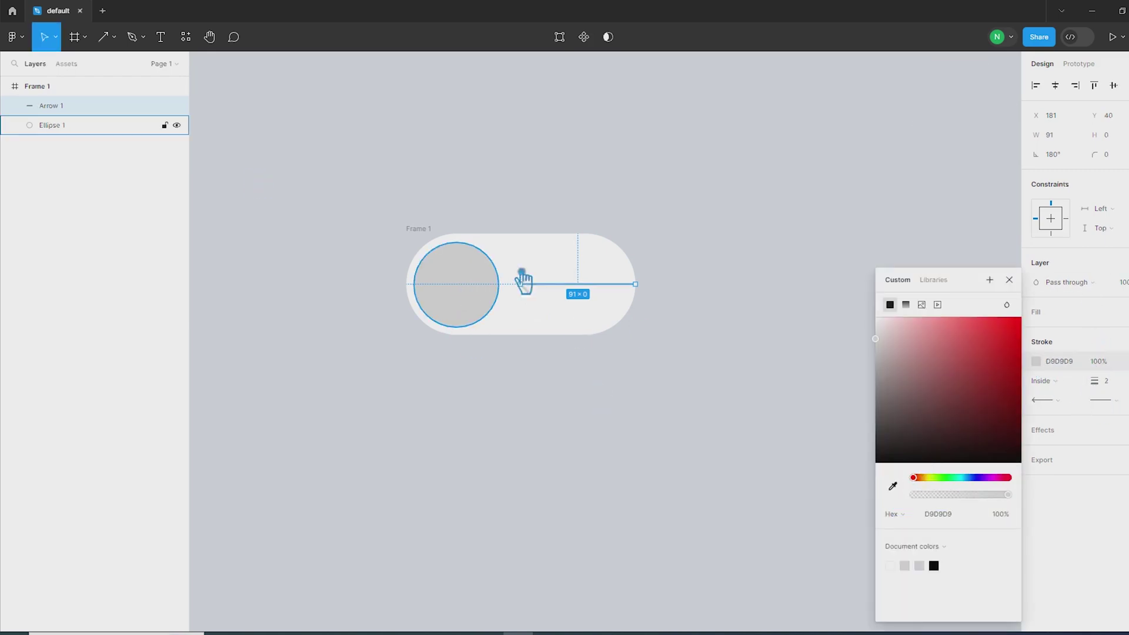
{"action": "left_click", "coordinate": [755, 265]}
{"action": "left_click", "coordinate": [623, 290]}
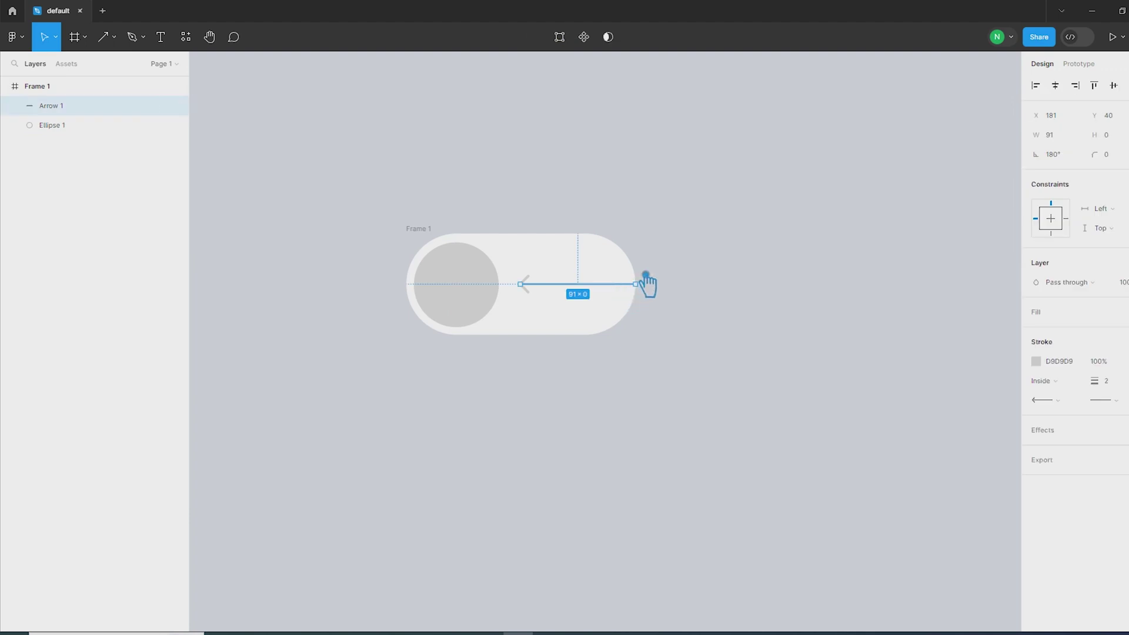
Flip the arrow horizontally to point away from the knob and place it, about 46 long, on the pill's centre line
{"action": "right_click", "coordinate": [614, 288]}
{"action": "left_click", "coordinate": [618, 597]}
{"action": "left_click", "coordinate": [712, 428]}
{"action": "left_click", "coordinate": [563, 287]}
{"action": "left_click_drag", "start_coordinate": [564, 287], "coordinate": [511, 288]}
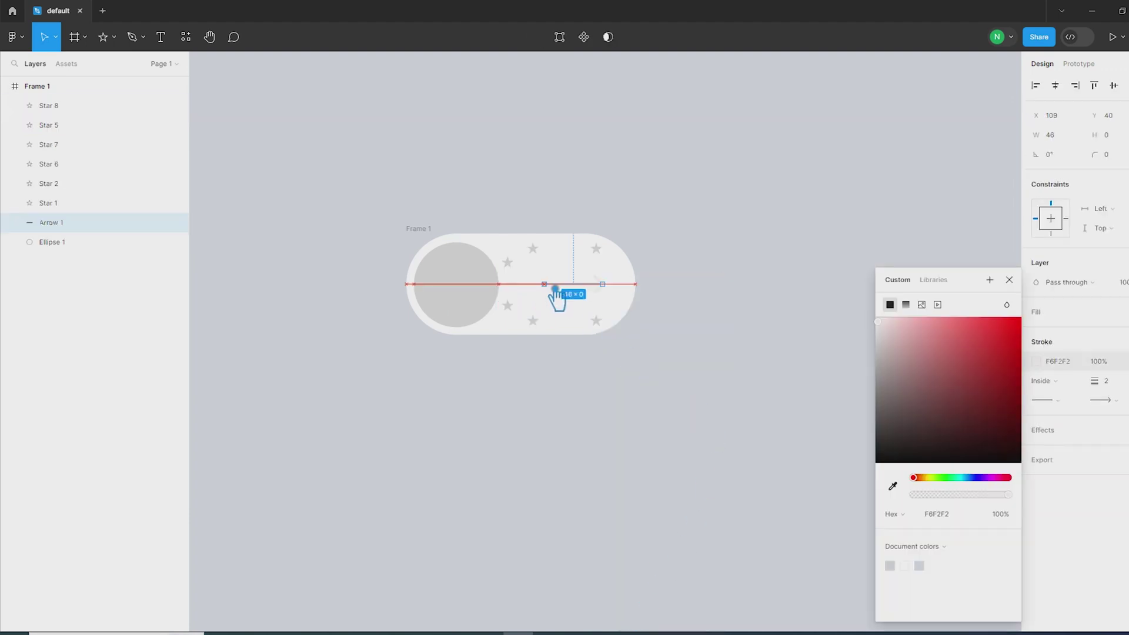
{"action": "left_click", "coordinate": [751, 270]}
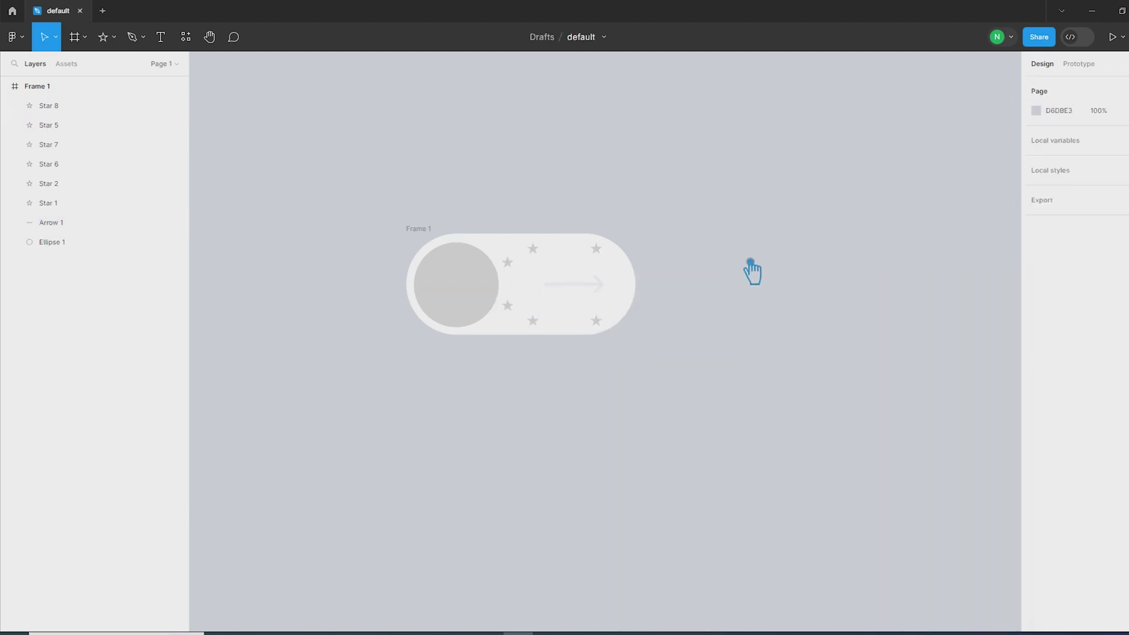
Duplicate the knob circle, enlarge the copy to about 121 × 121, send it behind the knob and set its fill opacity to 10%
{"action": "left_click", "coordinate": [479, 305]}
{"action": "key", "text": "ctrl+d"}
{"action": "key", "text": "alt"}
{"action": "left_click_drag", "start_coordinate": [507, 248], "coordinate": [542, 228]}
{"action": "key", "text": "ctrl+bracketleft"}
{"action": "left_click", "coordinate": [1104, 330]}
{"action": "type", "text": "10"}
{"action": "left_click", "coordinate": [724, 519]}
Centre the large translucent circle on the knob at X -21, Y -20
{"action": "left_click_drag", "start_coordinate": [536, 289], "coordinate": [525, 284]}
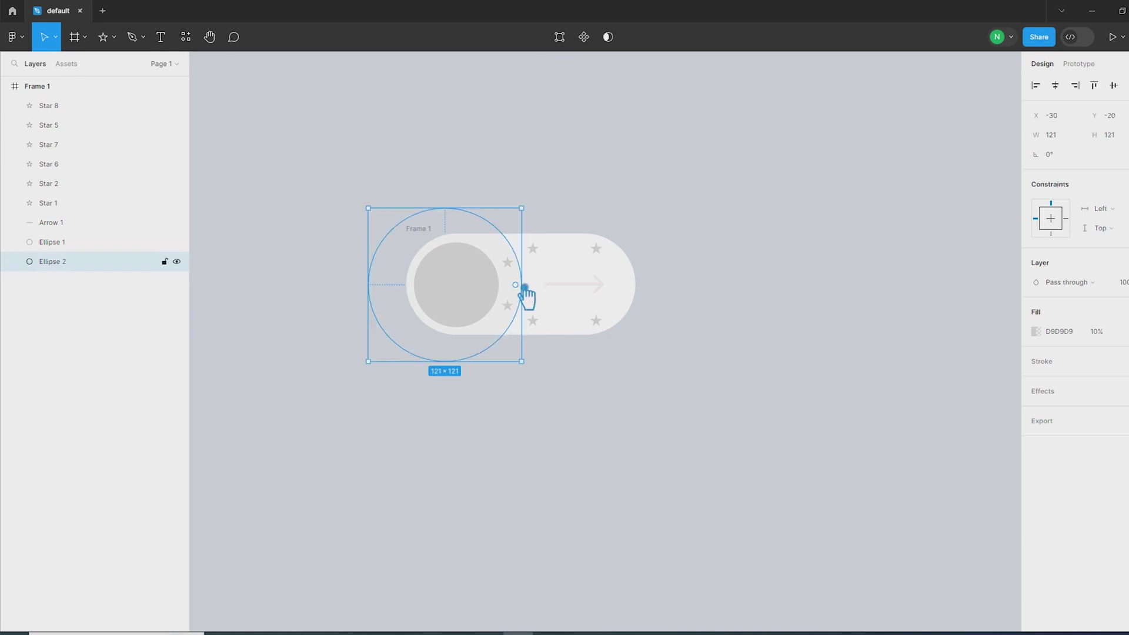
{"action": "left_click_drag", "start_coordinate": [525, 287], "coordinate": [525, 288]}
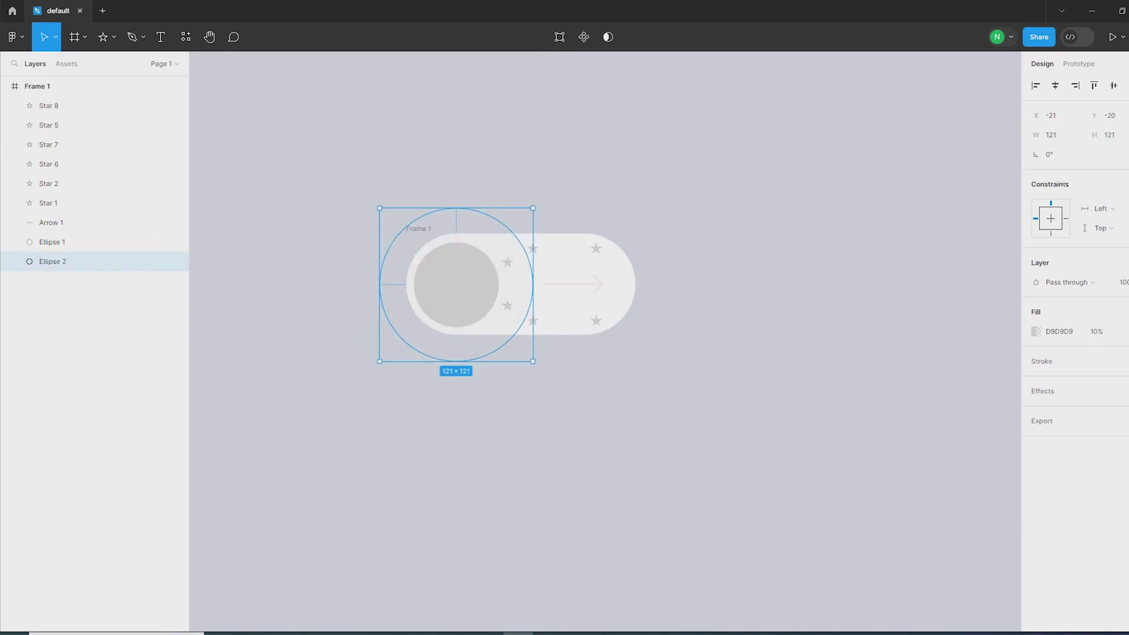
{"action": "left_click", "coordinate": [746, 555]}
Duplicate the large translucent circle and offset the copy to the right at X 6, Y -20
{"action": "left_click", "coordinate": [524, 289]}
{"action": "key", "text": "ctrl+d"}
{"action": "left_click_drag", "start_coordinate": [525, 289], "coordinate": [559, 303]}
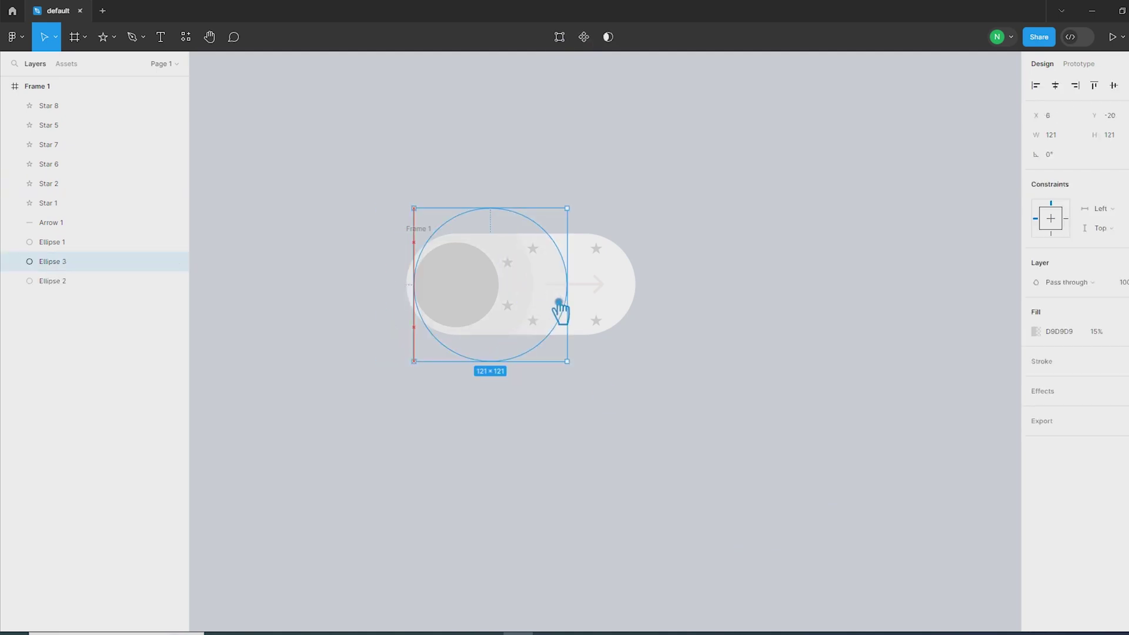
{"action": "left_click", "coordinate": [698, 434]}
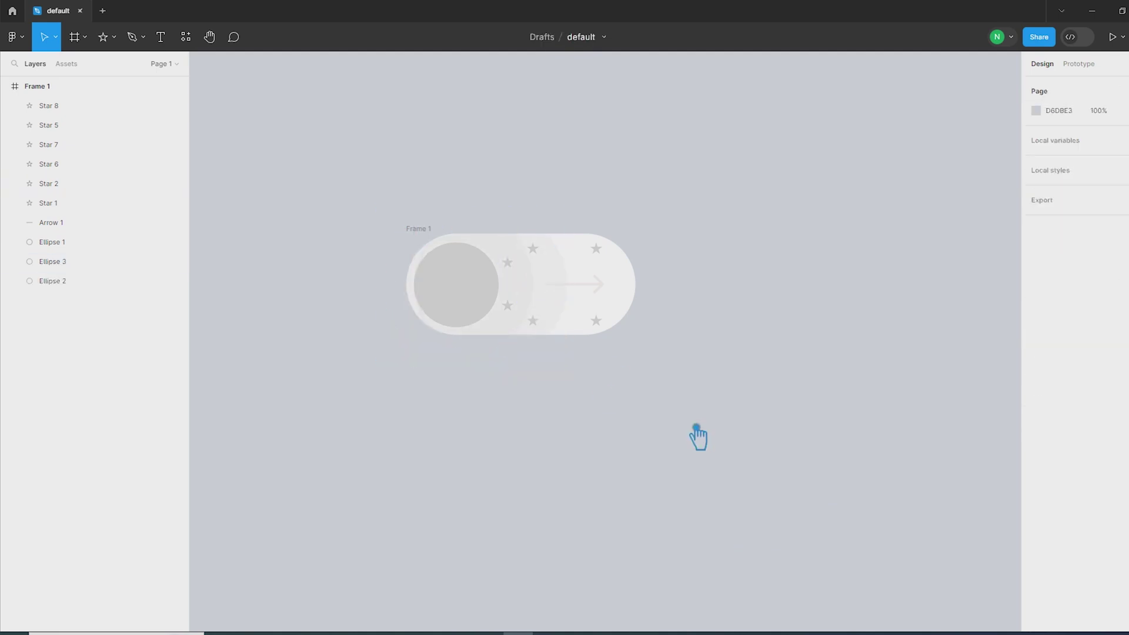
Shorten the arrow to about 28 long, starting at X 127
{"action": "scroll", "coordinate": [592, 285], "scroll_direction": "up", "scroll_amount": 10}
{"action": "left_click", "coordinate": [400, 342]}
{"action": "left_click_drag", "start_coordinate": [400, 342], "coordinate": [551, 353]}
Change the arrow's stroke colour to F9F9F9 with the colour sampler
{"action": "left_click", "coordinate": [1036, 363]}
{"action": "left_click", "coordinate": [893, 486]}
{"action": "left_click", "coordinate": [500, 296]}
{"action": "left_click", "coordinate": [1010, 280]}
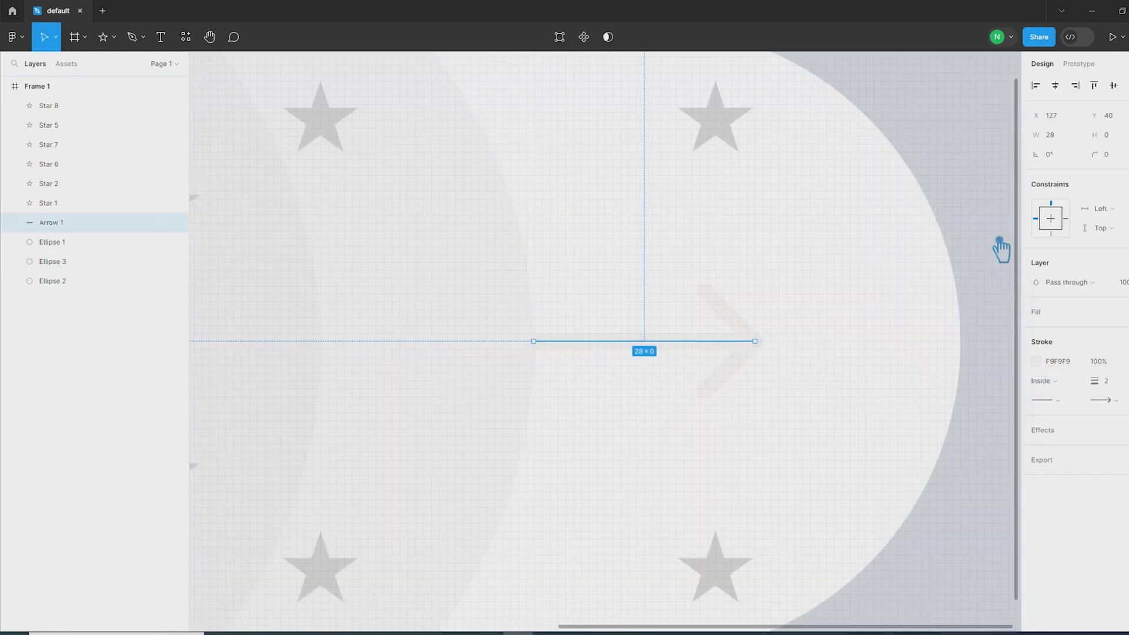
{"action": "left_click", "coordinate": [998, 238]}
{"action": "scroll", "coordinate": [989, 319], "scroll_direction": "down", "scroll_amount": 5}
{"action": "scroll", "coordinate": [991, 329], "scroll_direction": "down", "scroll_amount": 5}
{"action": "left_click_drag", "start_coordinate": [915, 426], "coordinate": [567, 431]}
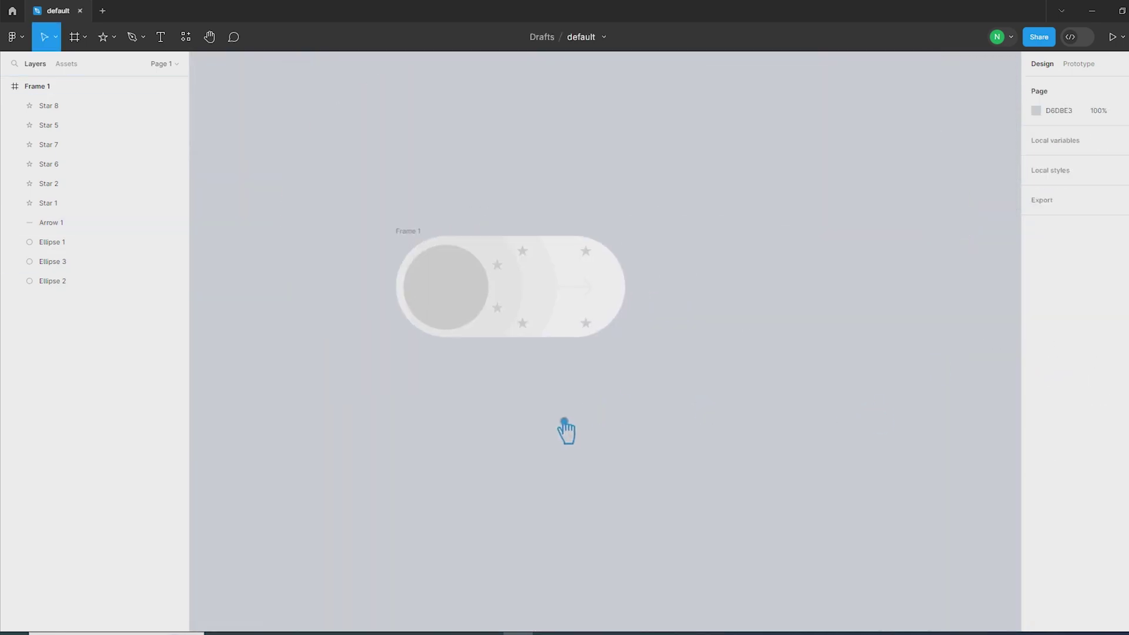
Darken the knob circle's fill to C4C3C3
{"action": "left_click", "coordinate": [415, 236]}
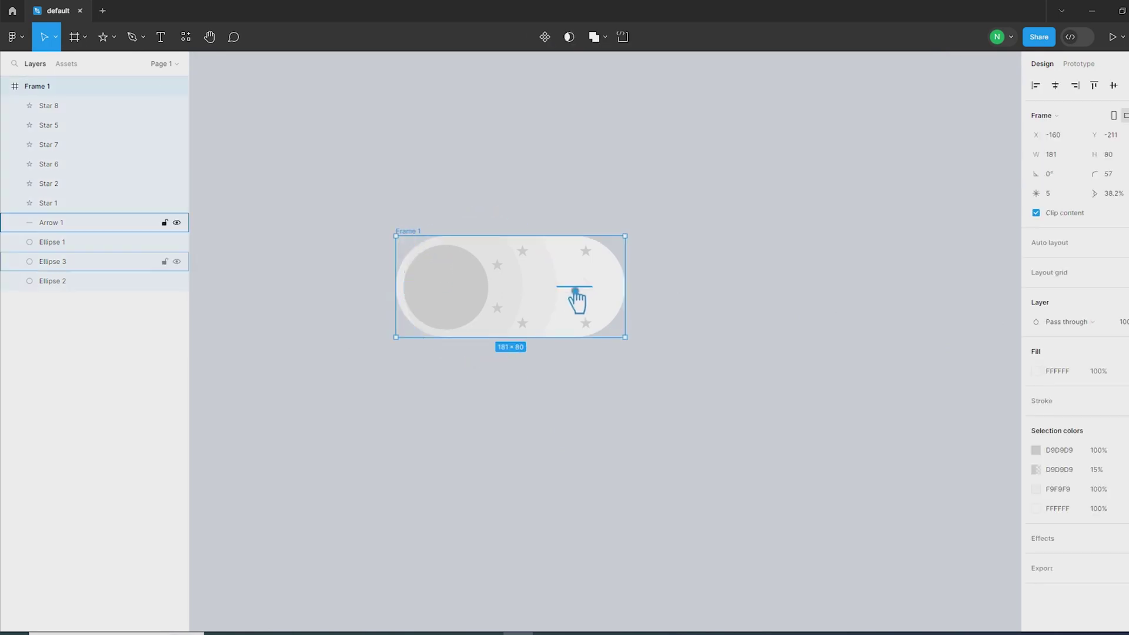
{"action": "left_click", "coordinate": [467, 287]}
{"action": "left_click", "coordinate": [1036, 331]}
{"action": "left_click_drag", "start_coordinate": [909, 340], "coordinate": [886, 352]}
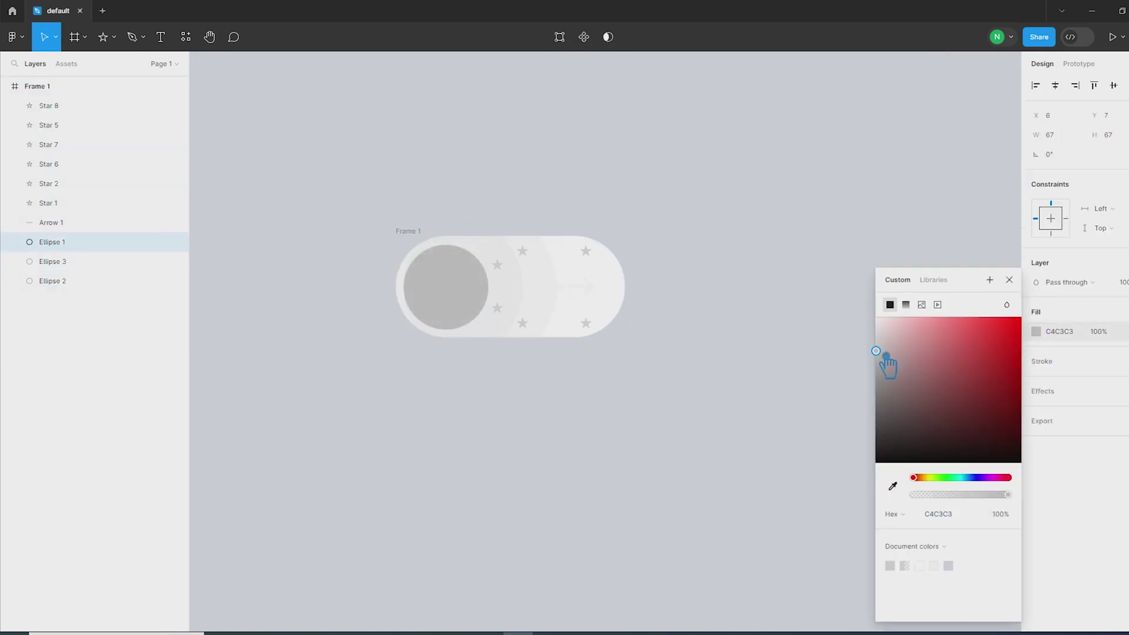
{"action": "left_click", "coordinate": [765, 386]}
Duplicate the second translucent circle and offset the copy further right, toward the arrow's tip
{"action": "left_click", "coordinate": [551, 289]}
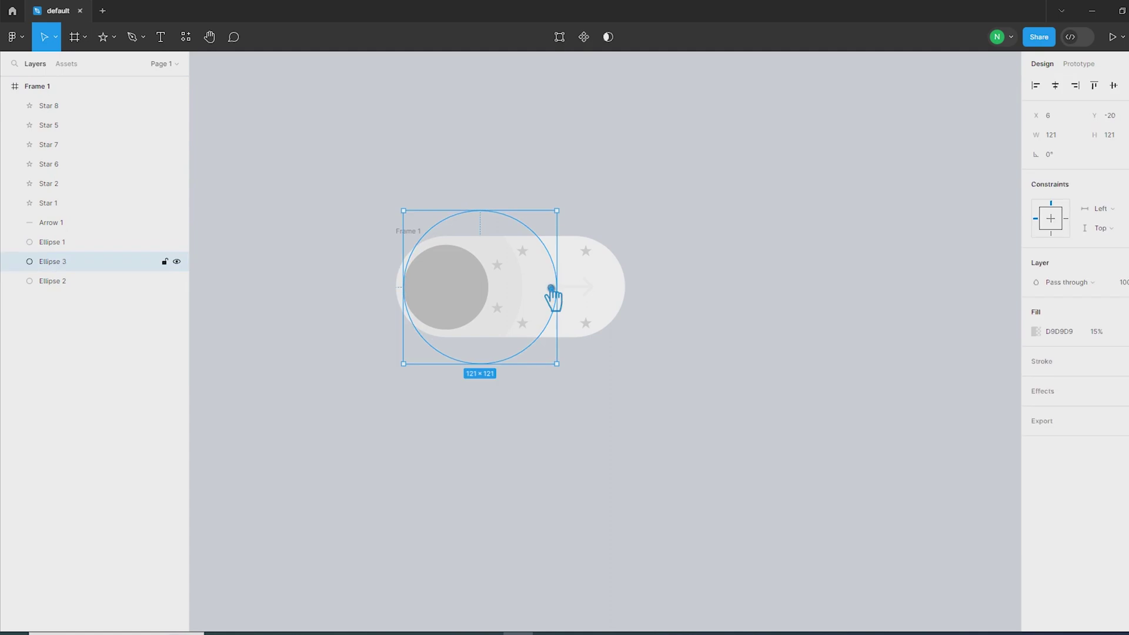
{"action": "key", "text": "ctrl+d"}
{"action": "left_click_drag", "start_coordinate": [551, 289], "coordinate": [578, 311]}
{"action": "left_click", "coordinate": [754, 321]}
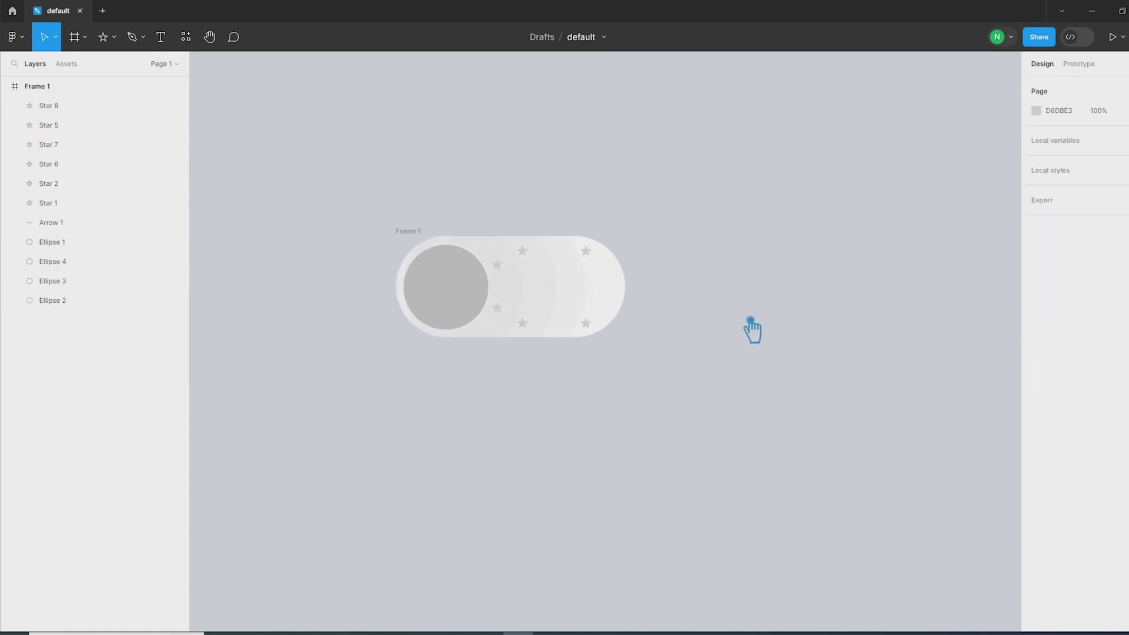
Recolour the innermost translucent circle to the knob's C4C3C3 and set its fill opacity to 15%
{"action": "left_click", "coordinate": [537, 308]}
{"action": "left_click", "coordinate": [447, 396]}
{"action": "left_click", "coordinate": [453, 276]}
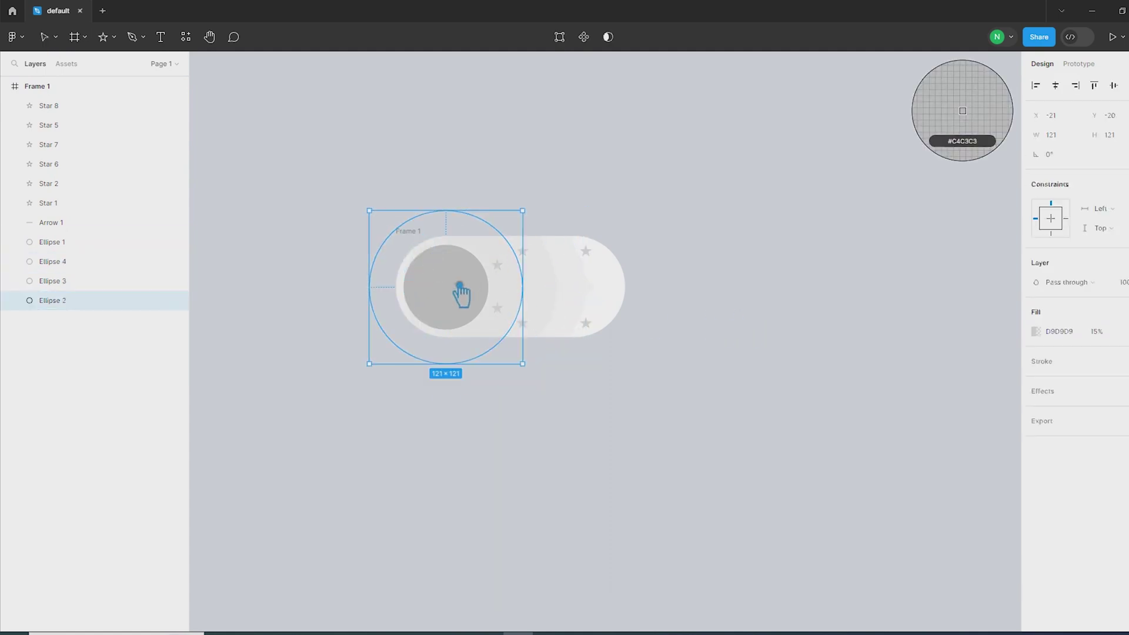
{"action": "left_click", "coordinate": [795, 301]}
{"action": "left_click", "coordinate": [1116, 335]}
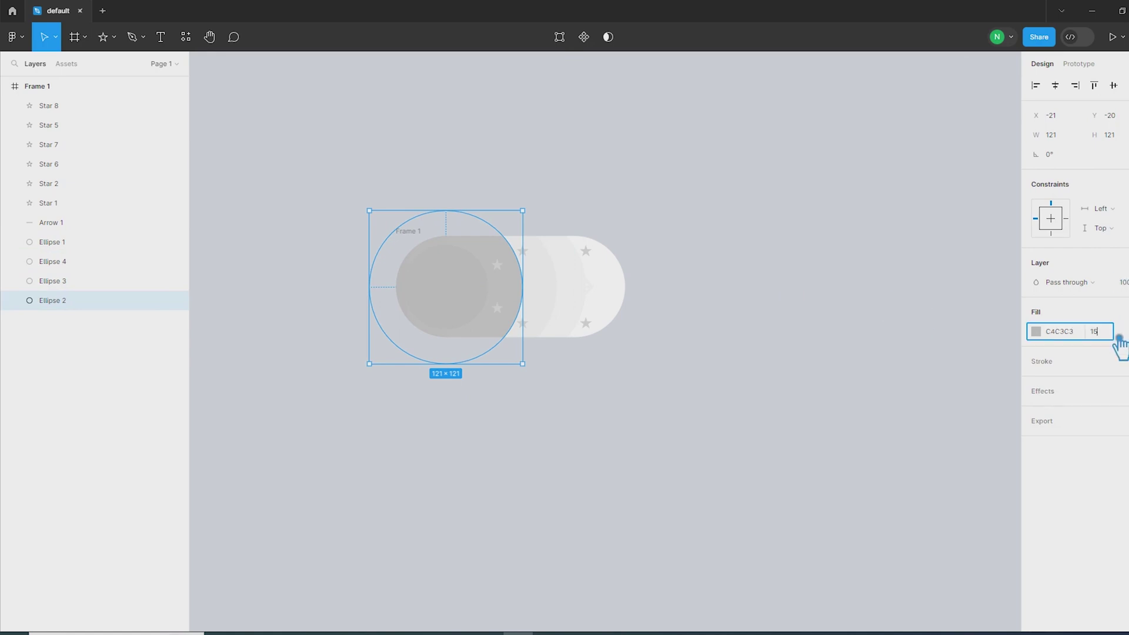
{"action": "left_click", "coordinate": [660, 439]}
{"action": "left_click", "coordinate": [557, 304]}
{"action": "left_click", "coordinate": [440, 151]}
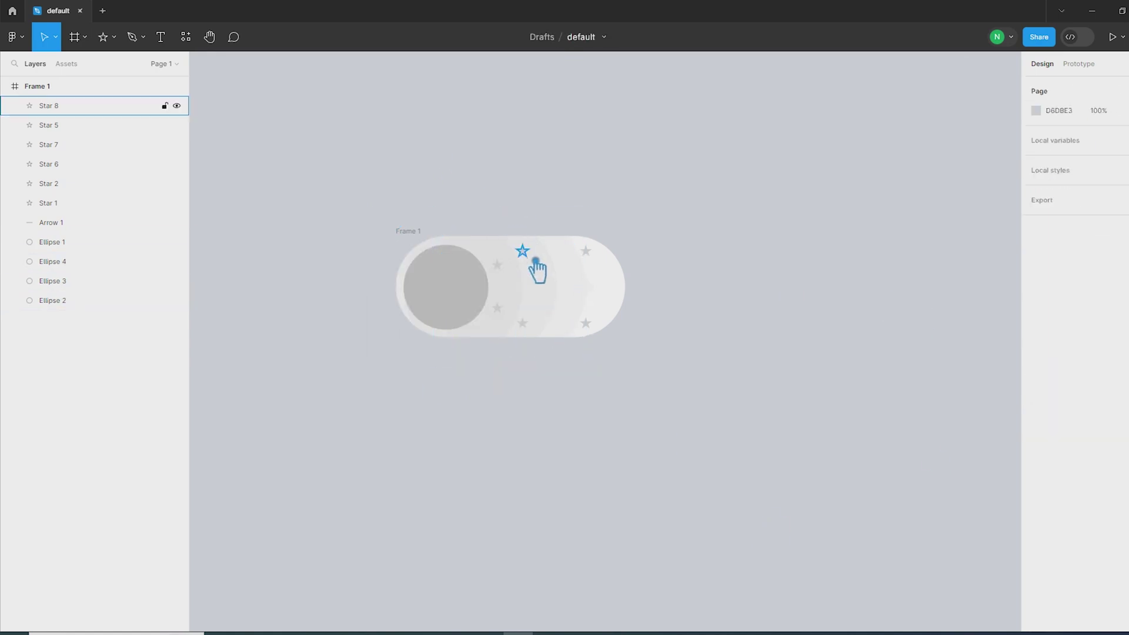
{"action": "scroll", "coordinate": [698, 367], "scroll_direction": "down", "scroll_amount": 1}
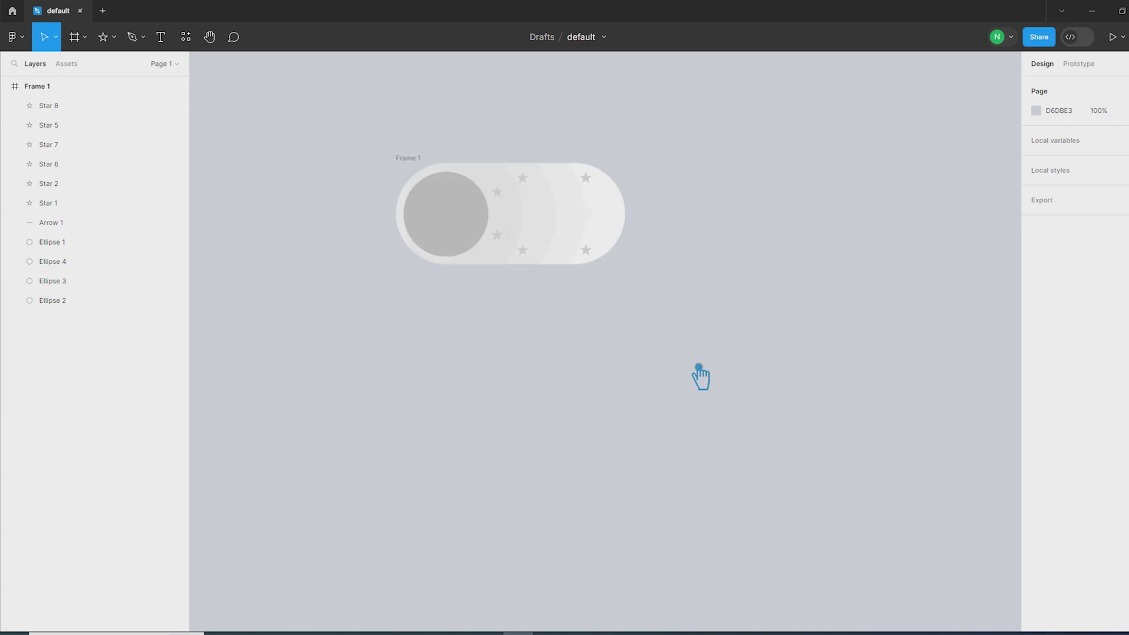
{"action": "left_click", "coordinate": [417, 167]}
{"action": "left_click", "coordinate": [413, 146]}
{"action": "scroll", "coordinate": [407, 161], "scroll_direction": "up", "scroll_amount": 2}
{"action": "left_click", "coordinate": [401, 167]}
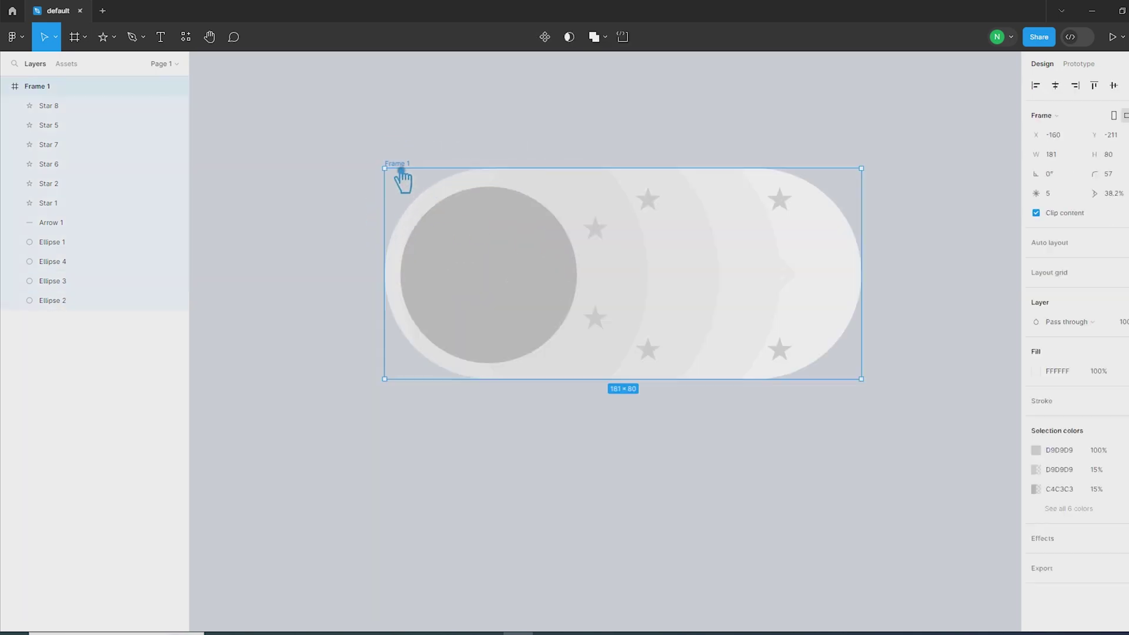
{"action": "key", "text": "ctrl+d"}
{"action": "scroll", "coordinate": [429, 242], "scroll_direction": "down", "scroll_amount": 3}
{"action": "key", "text": "Delete"}
Place the toggle frame at about X 49, Y -187 and turn it into a component with a second variant
{"action": "left_click", "coordinate": [271, 186]}
{"action": "left_click_drag", "start_coordinate": [274, 190], "coordinate": [476, 209]}
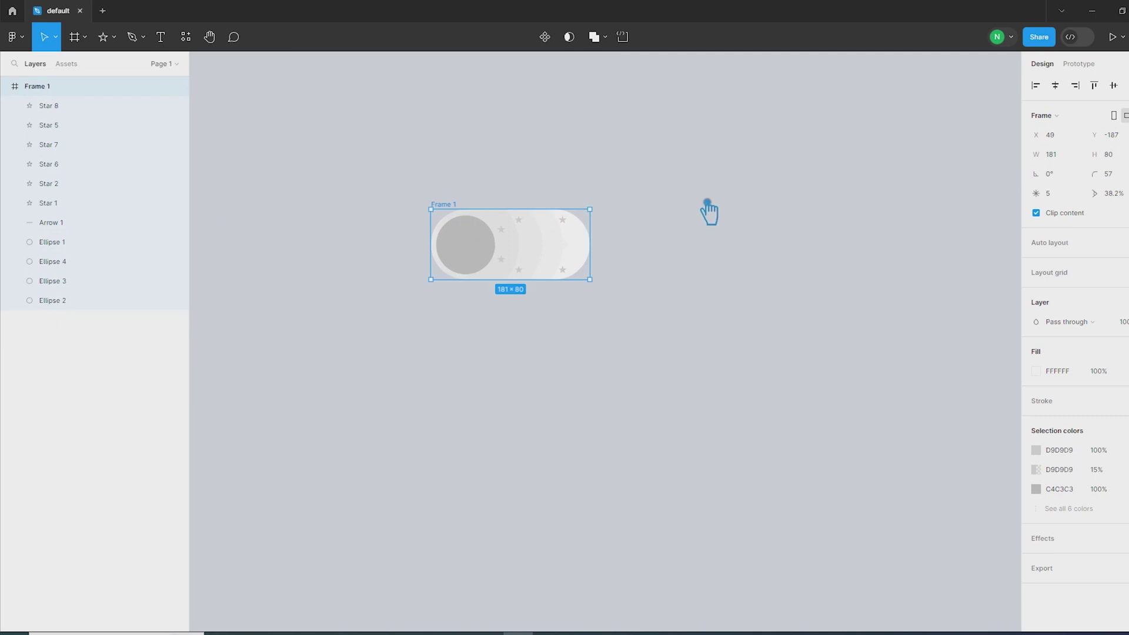
{"action": "left_click", "coordinate": [545, 37]}
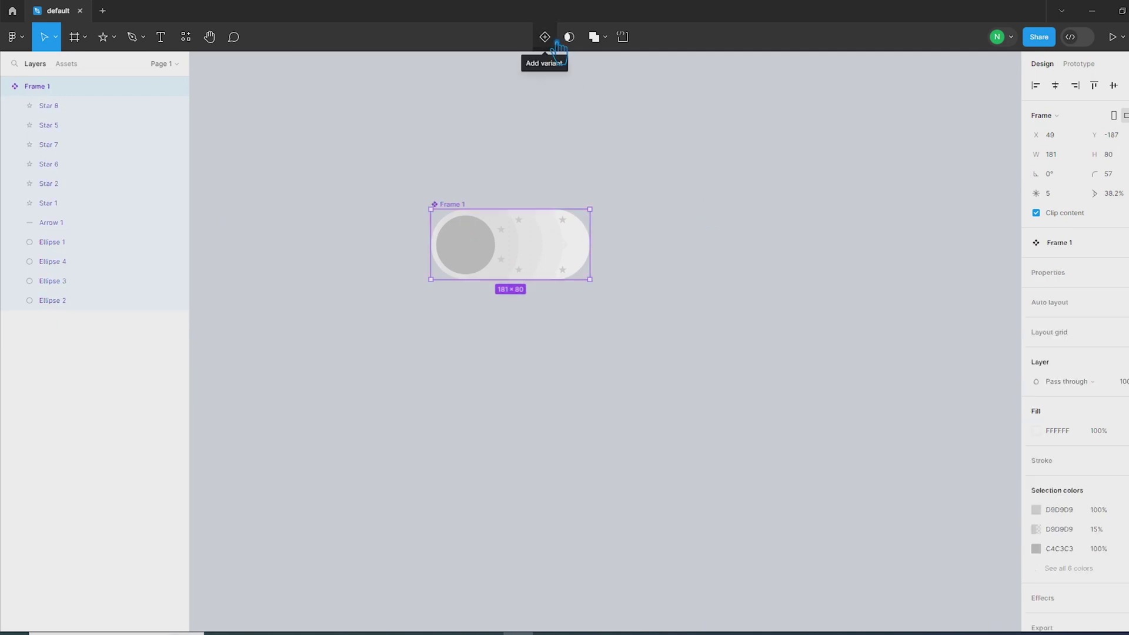
{"action": "left_click", "coordinate": [555, 41]}
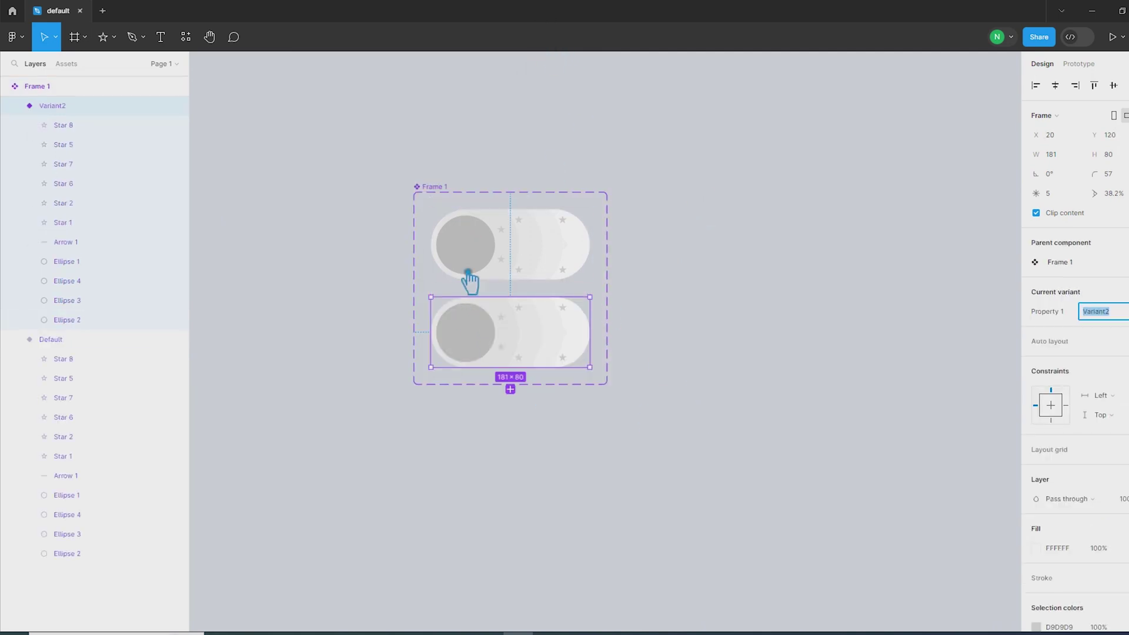
Rework the second variant into an on state with its knob at the right end filled 305A9A, and add a third variant from it
{"action": "double_click", "coordinate": [474, 244]}
{"action": "scroll", "coordinate": [439, 232], "scroll_direction": "up", "scroll_amount": 5}
{"action": "scroll", "coordinate": [469, 420], "scroll_direction": "down", "scroll_amount": 4}
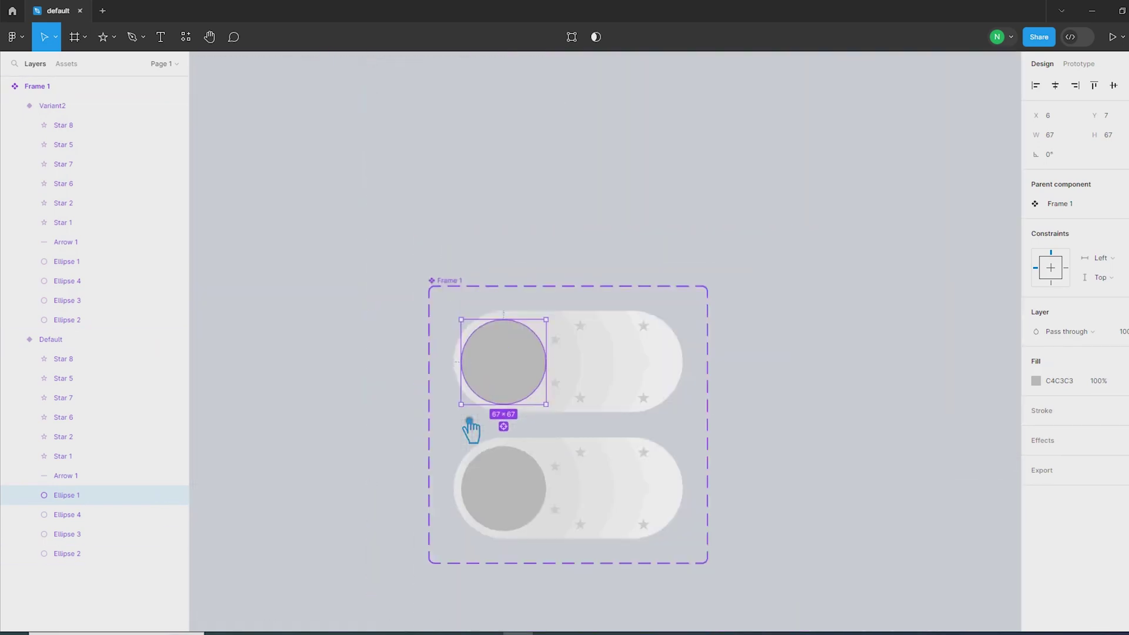
{"action": "scroll", "coordinate": [471, 429], "scroll_direction": "down", "scroll_amount": 3}
{"action": "left_click", "coordinate": [499, 478]}
{"action": "left_click", "coordinate": [500, 471]}
{"action": "left_click", "coordinate": [561, 477]}
{"action": "left_click", "coordinate": [403, 471]}
{"action": "left_click", "coordinate": [489, 469]}
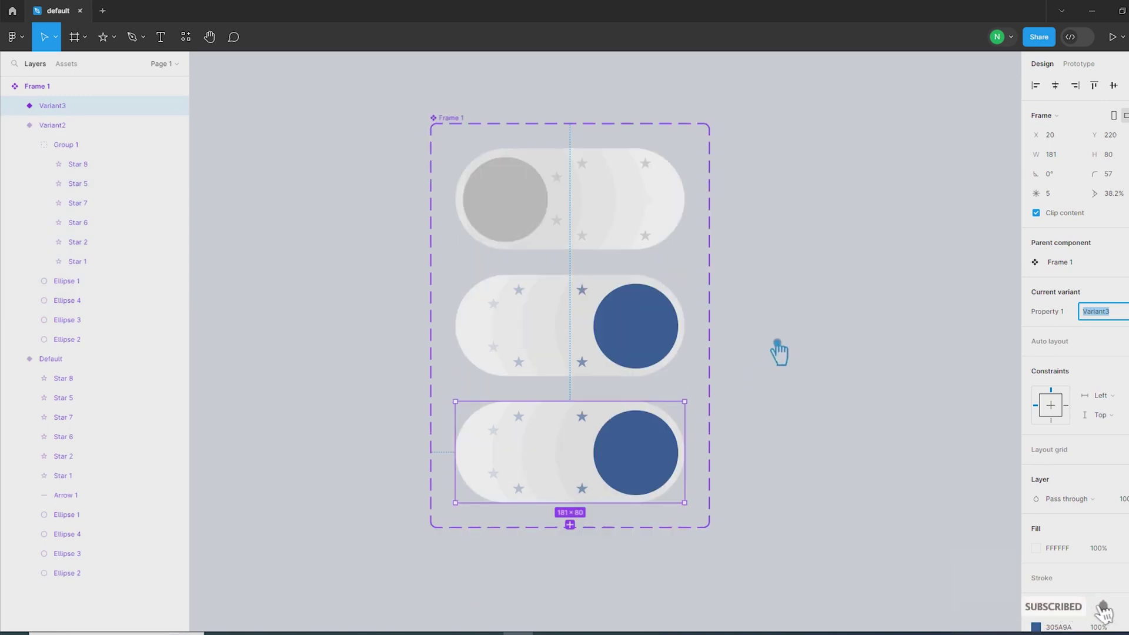
{"action": "left_click", "coordinate": [779, 352]}
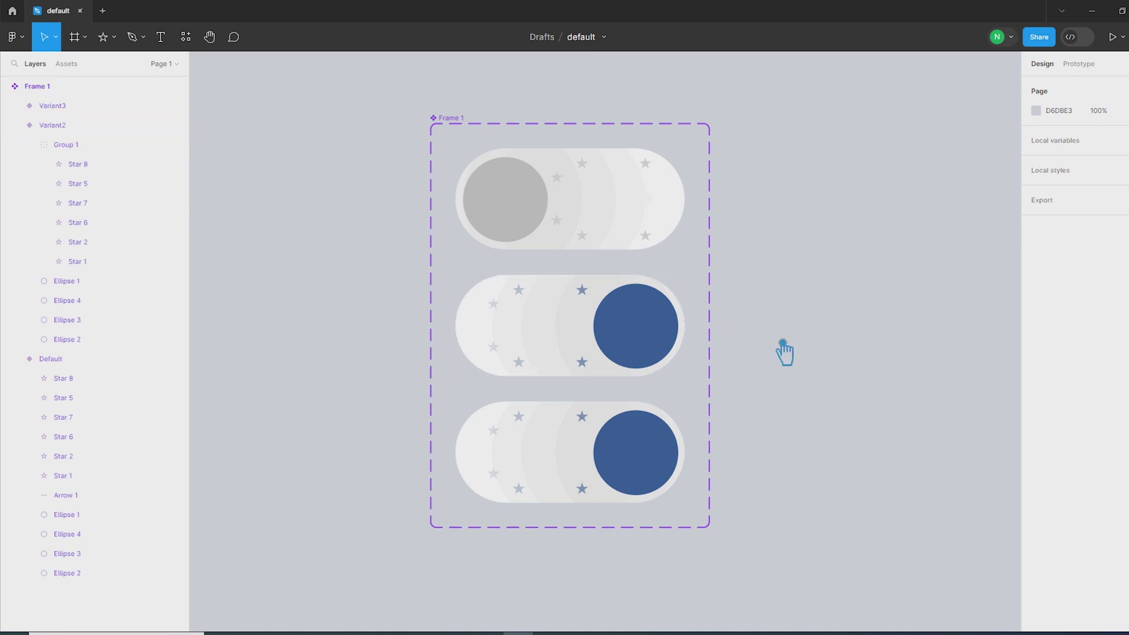
Shift the second variant's knob, circles and stars together about 80 px left, leaving the third variant in place
{"action": "double_click", "coordinate": [655, 340]}
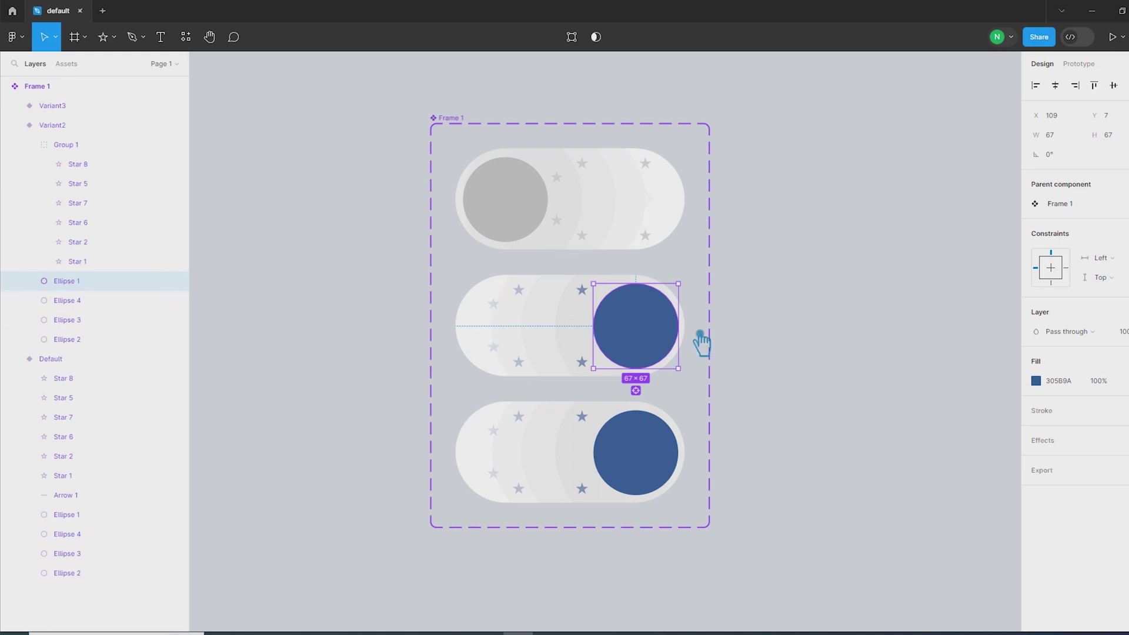
{"action": "key", "text": "ctrl+a"}
{"action": "key", "text": "shift+Left"}
{"action": "key", "text": "shift+Left"}
{"action": "key", "text": "shift+Left"}
{"action": "key", "text": "shift+Left"}
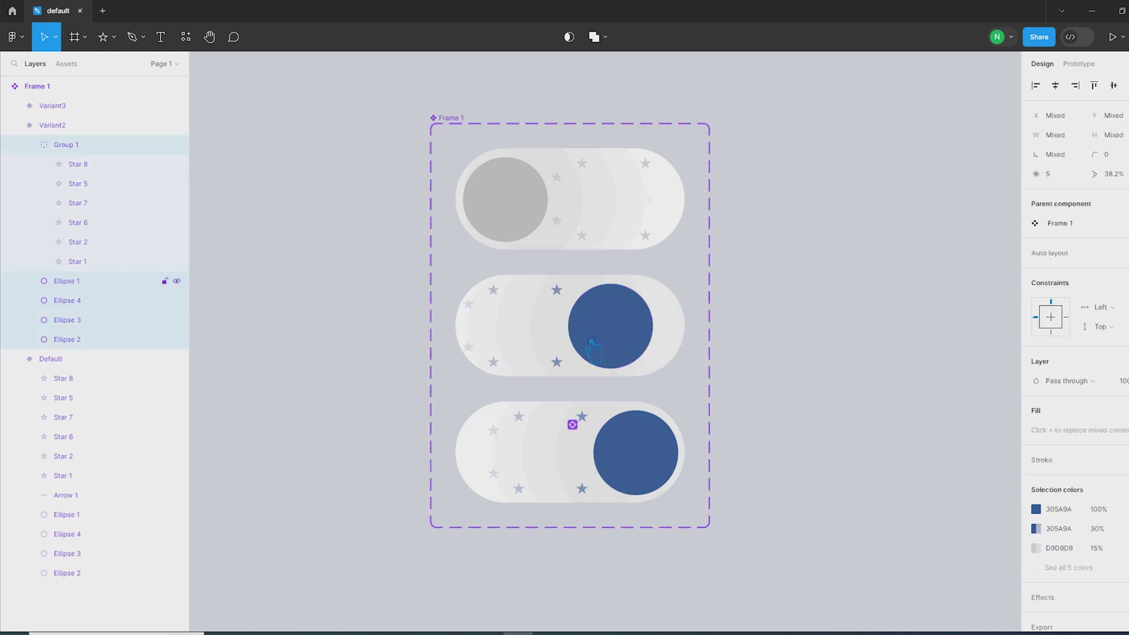
{"action": "key", "text": "shift+Right"}
{"action": "key", "text": "shift+Left"}
{"action": "key", "text": "shift+Left"}
{"action": "key", "text": "shift+Left"}
{"action": "key", "text": "shift+Left"}
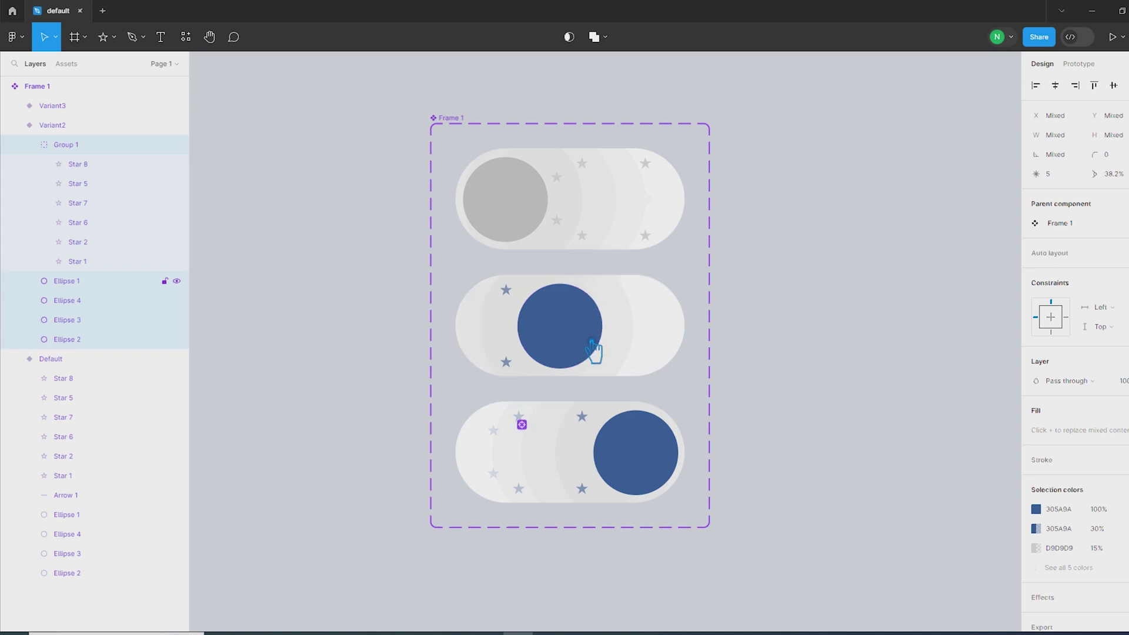
{"action": "key", "text": "shift+Left"}
{"action": "key", "text": "shift+Left"}
{"action": "key", "text": "shift+Left"}
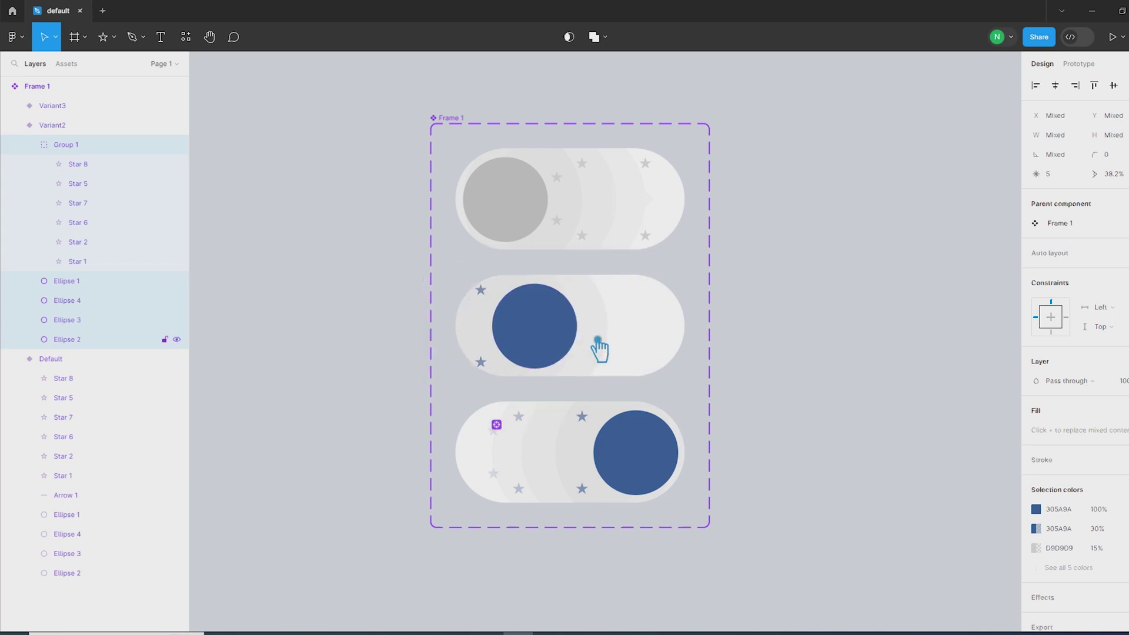
{"action": "left_click", "coordinate": [857, 355]}
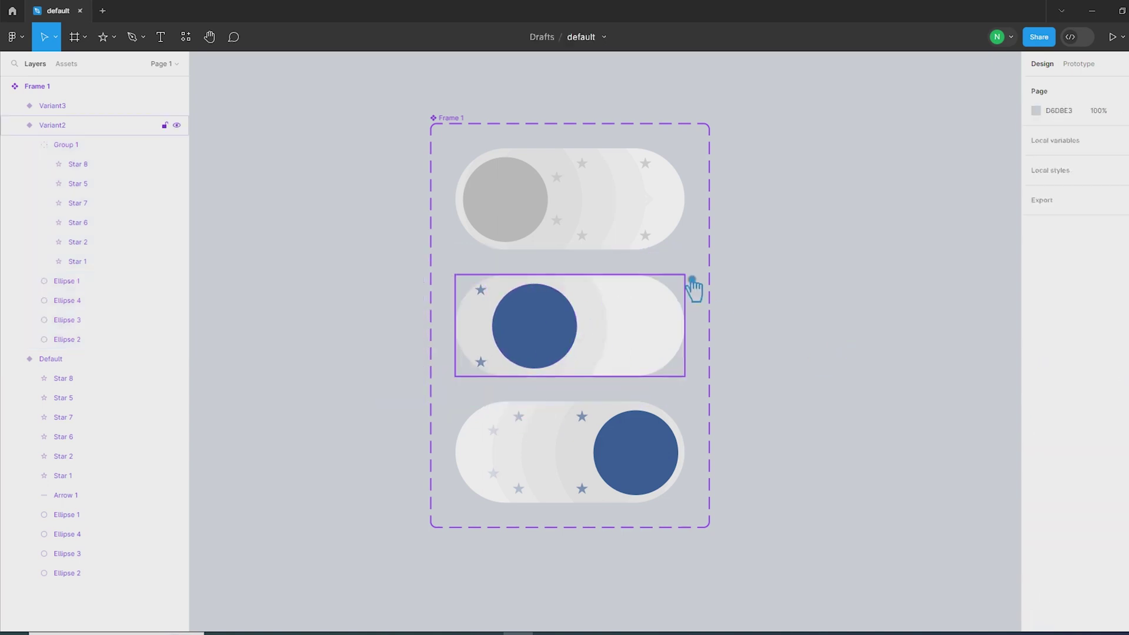
Connect the grey default variant to the second variant with a While hovering prototype interaction
{"action": "left_click", "coordinate": [1079, 64]}
{"action": "left_click", "coordinate": [527, 183]}
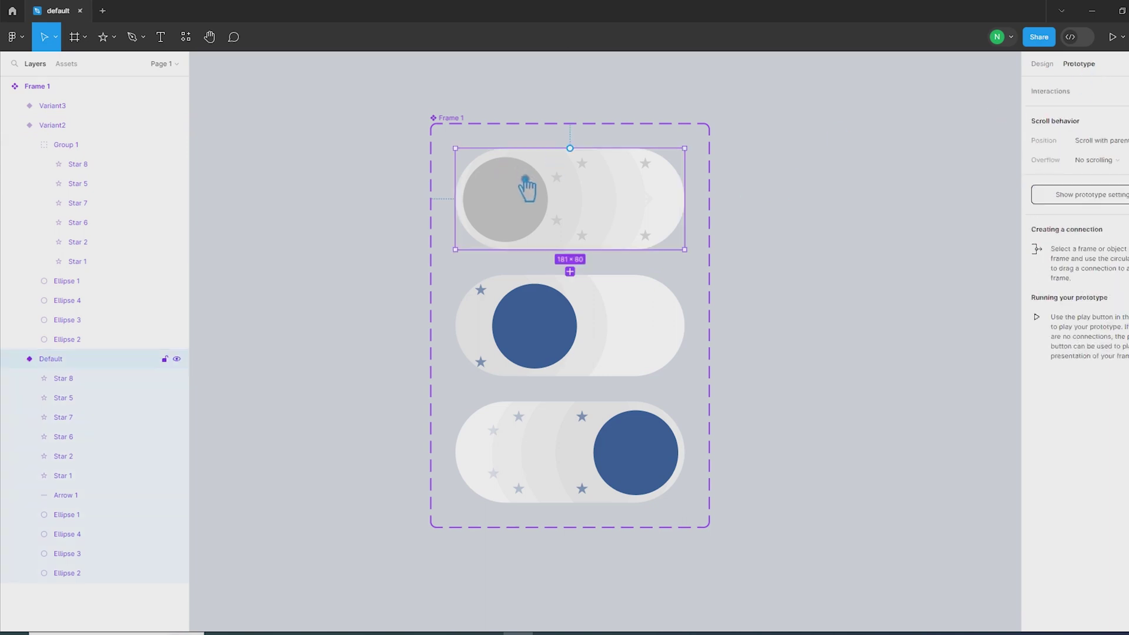
{"action": "left_click", "coordinate": [876, 148]}
{"action": "left_click", "coordinate": [467, 121]}
{"action": "left_click", "coordinate": [569, 219]}
{"action": "left_click_drag", "start_coordinate": [591, 259], "coordinate": [676, 328]}
{"action": "left_click", "coordinate": [620, 355]}
{"action": "left_click", "coordinate": [598, 368]}
{"action": "left_click", "coordinate": [799, 351]}
{"action": "left_click", "coordinate": [659, 235]}
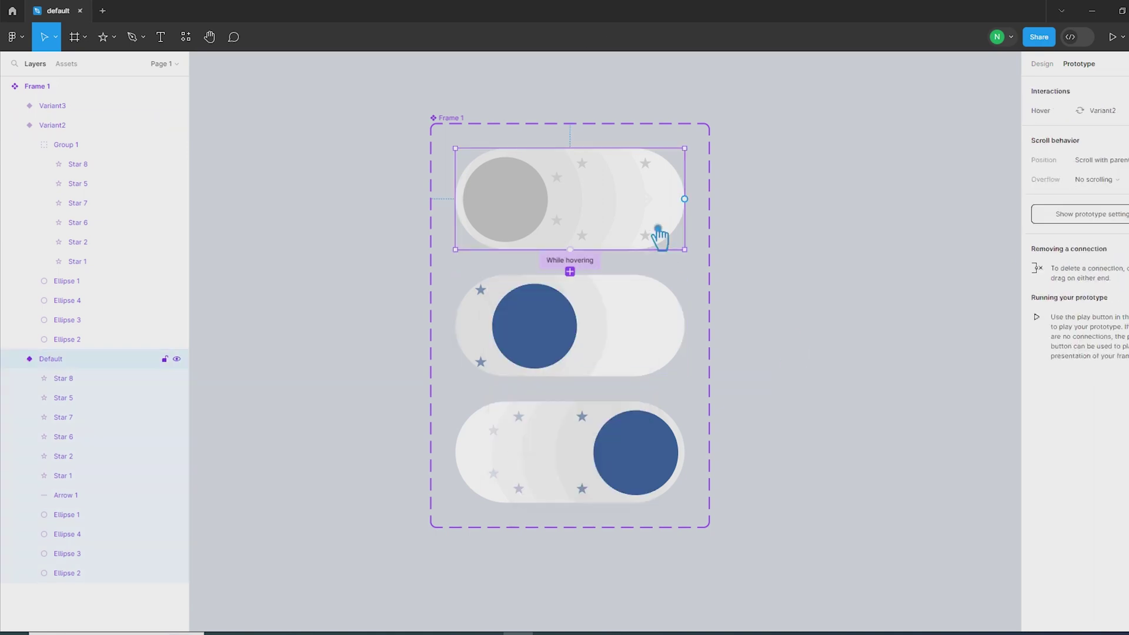
Rename the Property 1 values of the three variants, from first to third, as off, hover and on
{"action": "left_click", "coordinate": [1044, 64]}
{"action": "left_click", "coordinate": [1110, 311]}
{"action": "type", "text": "off"}
{"action": "left_click", "coordinate": [823, 325]}
{"action": "left_click", "coordinate": [657, 331]}
{"action": "left_click", "coordinate": [1112, 312]}
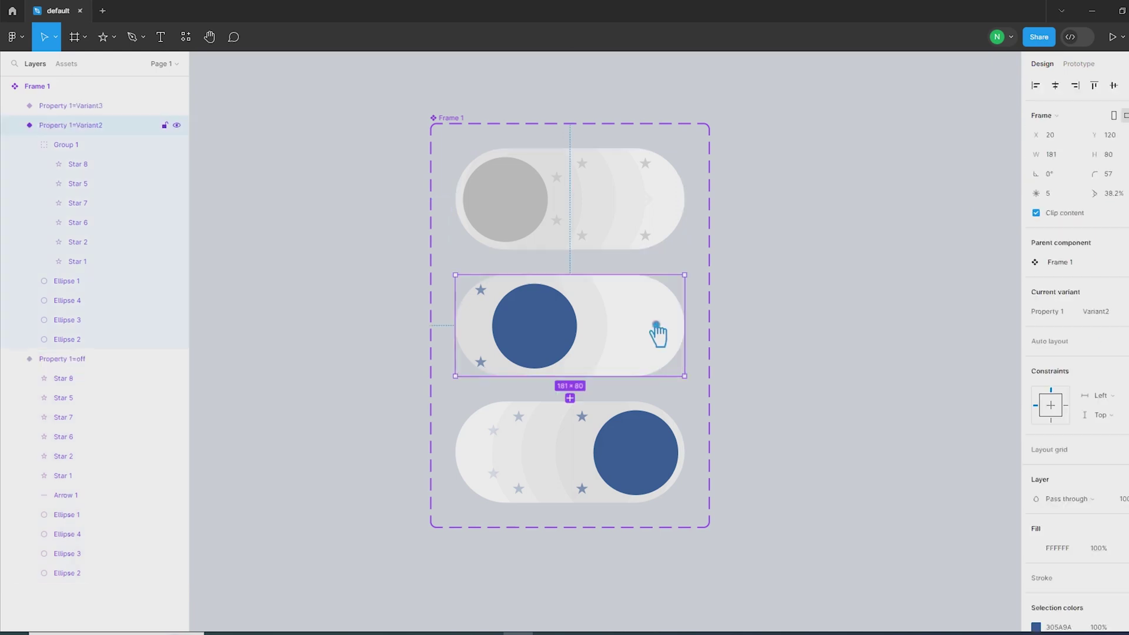
{"action": "type", "text": "hover"}
{"action": "key", "text": "Tab"}
{"action": "left_click", "coordinate": [1111, 313]}
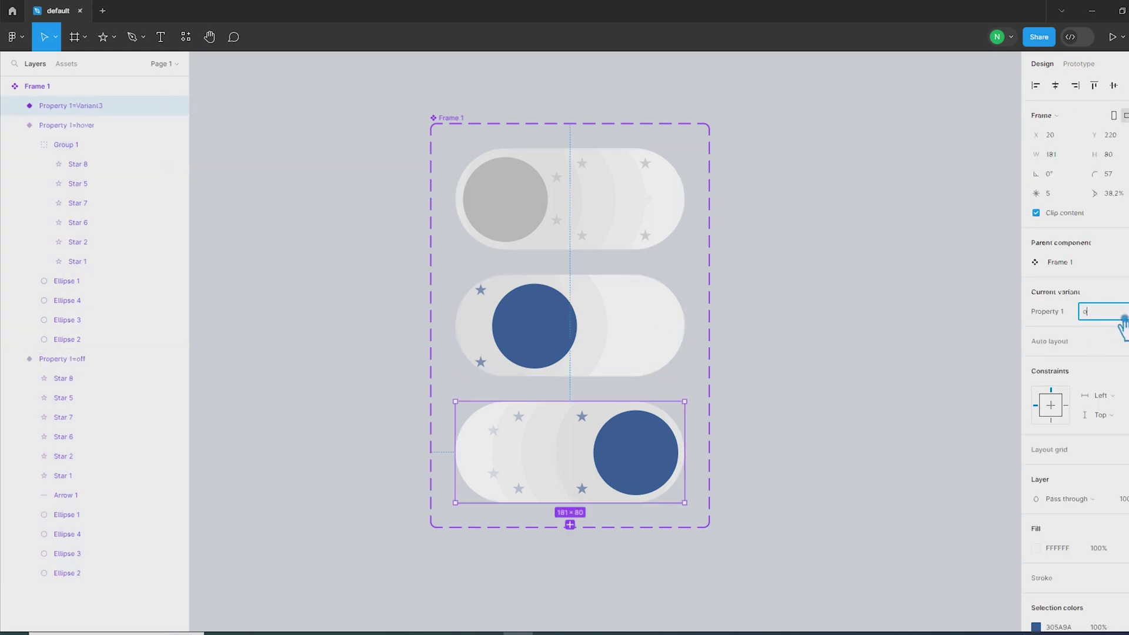
{"action": "type", "text": "on"}
{"action": "left_click", "coordinate": [845, 365]}
Try to run the prototype preview of the toggle
{"action": "left_click", "coordinate": [528, 180]}
{"action": "left_click", "coordinate": [854, 157]}
{"action": "left_click", "coordinate": [1112, 37]}
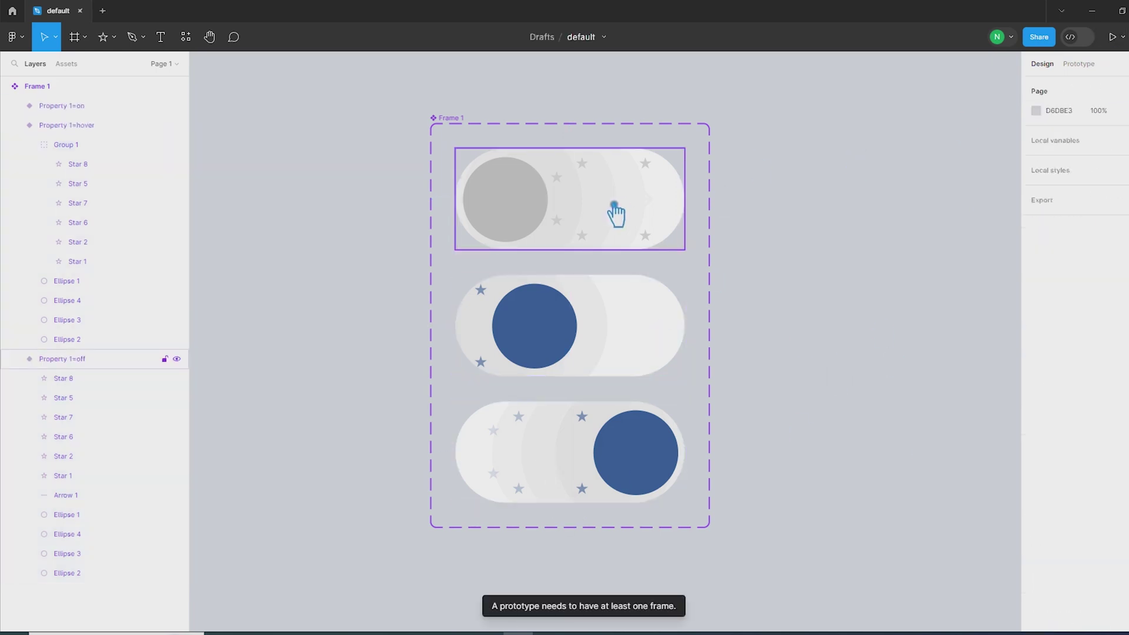
{"action": "left_click", "coordinate": [646, 222]}
{"action": "left_click", "coordinate": [604, 320]}
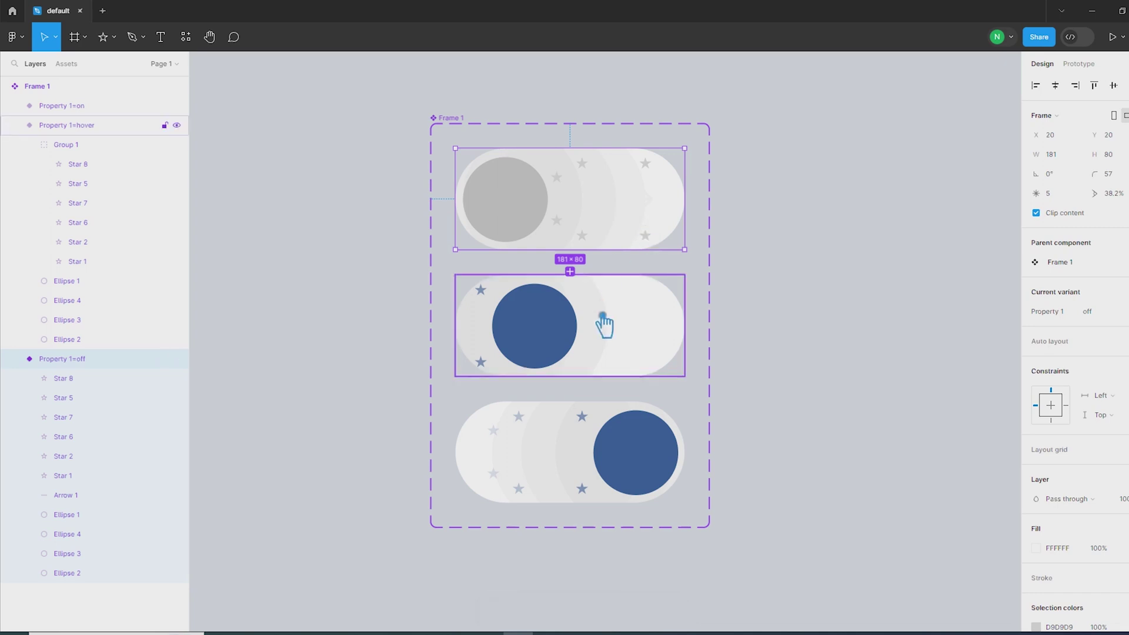
{"action": "left_click", "coordinate": [597, 229]}
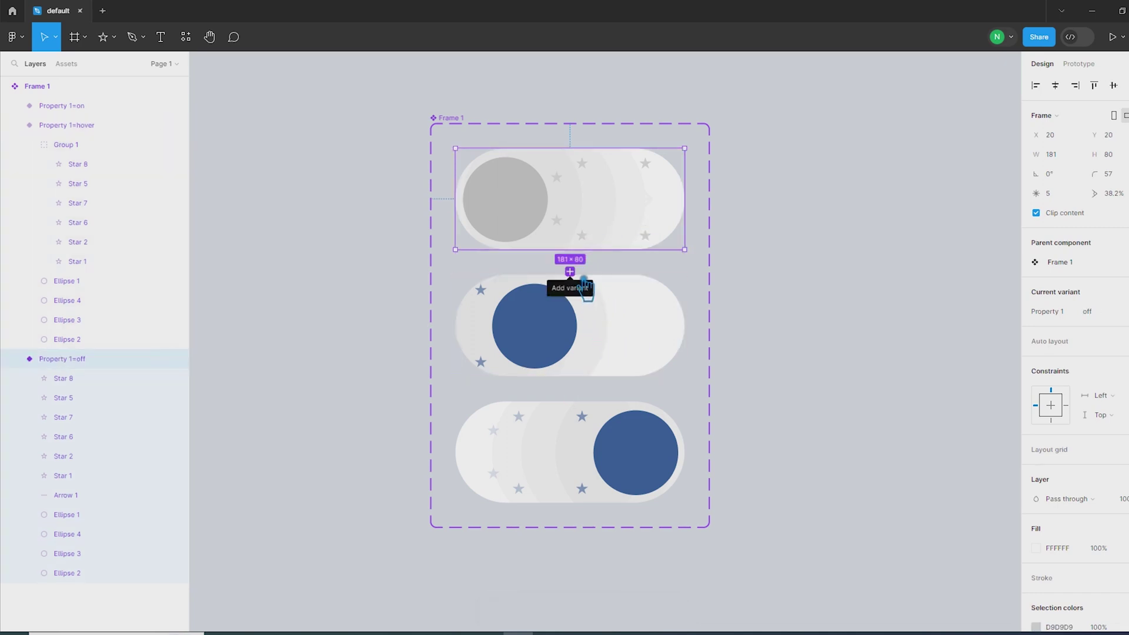
{"action": "left_click", "coordinate": [627, 322]}
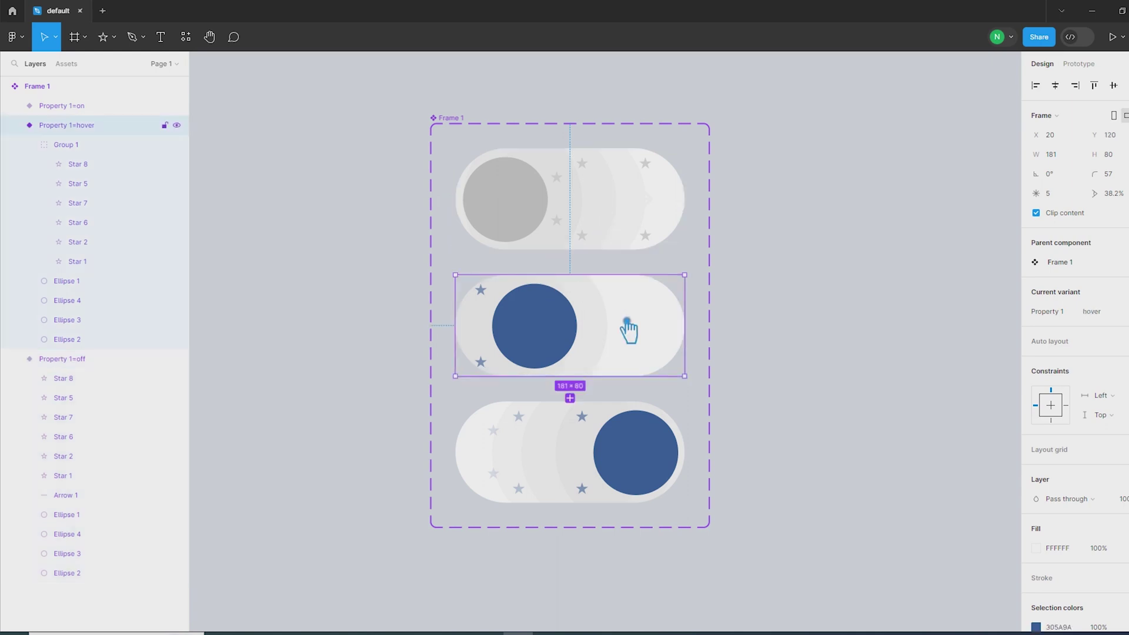
{"action": "left_click", "coordinate": [559, 214]}
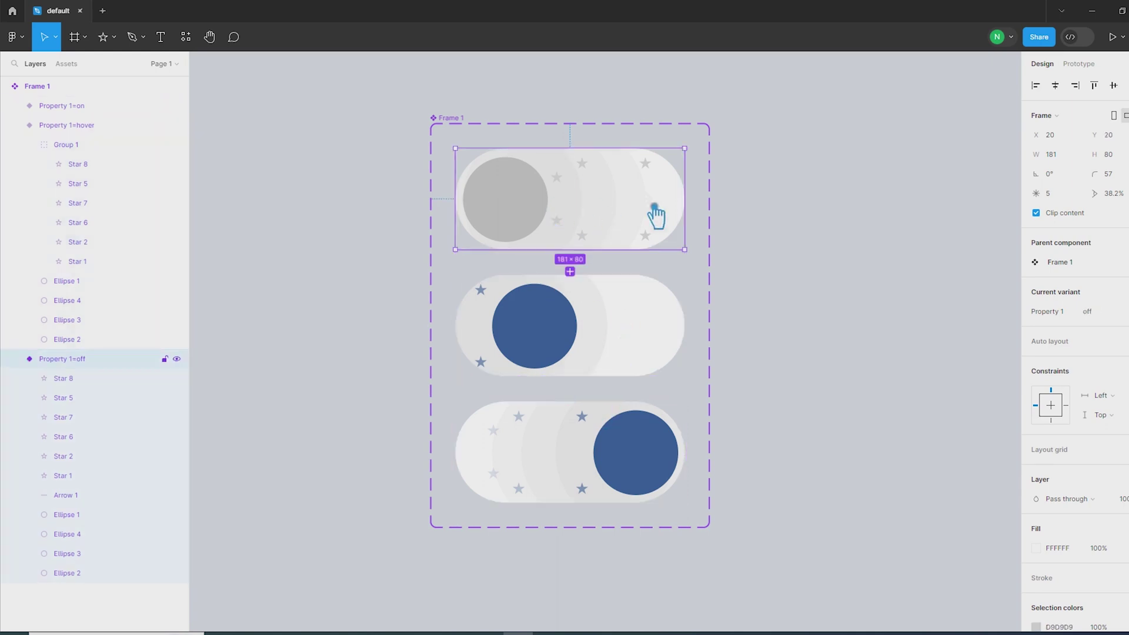
{"action": "left_click", "coordinate": [570, 271]}
{"action": "key", "text": "ctrl+z"}
{"action": "left_click", "coordinate": [749, 315]}
{"action": "left_click", "coordinate": [636, 313]}
{"action": "left_click", "coordinate": [834, 368]}
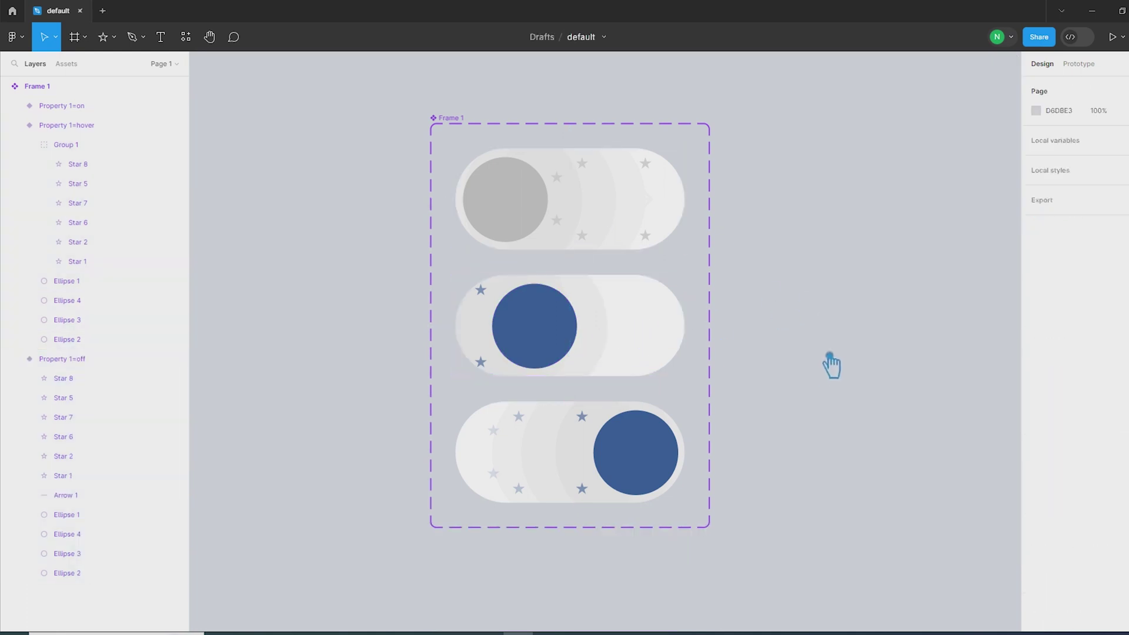
{"action": "left_click", "coordinate": [456, 124]}
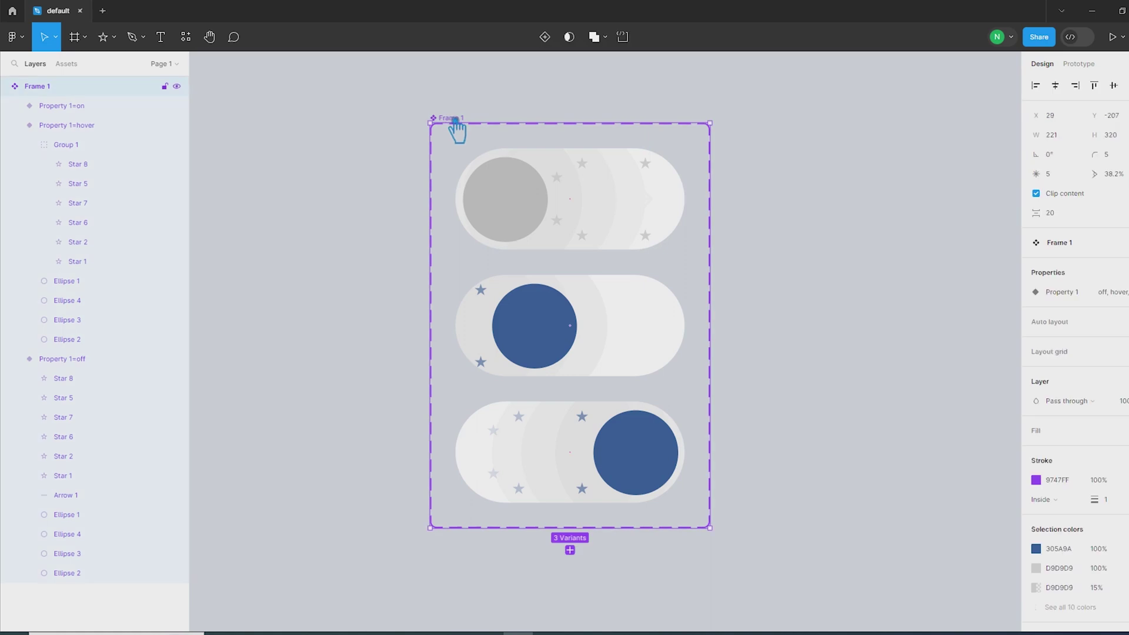
{"action": "left_click", "coordinate": [649, 246]}
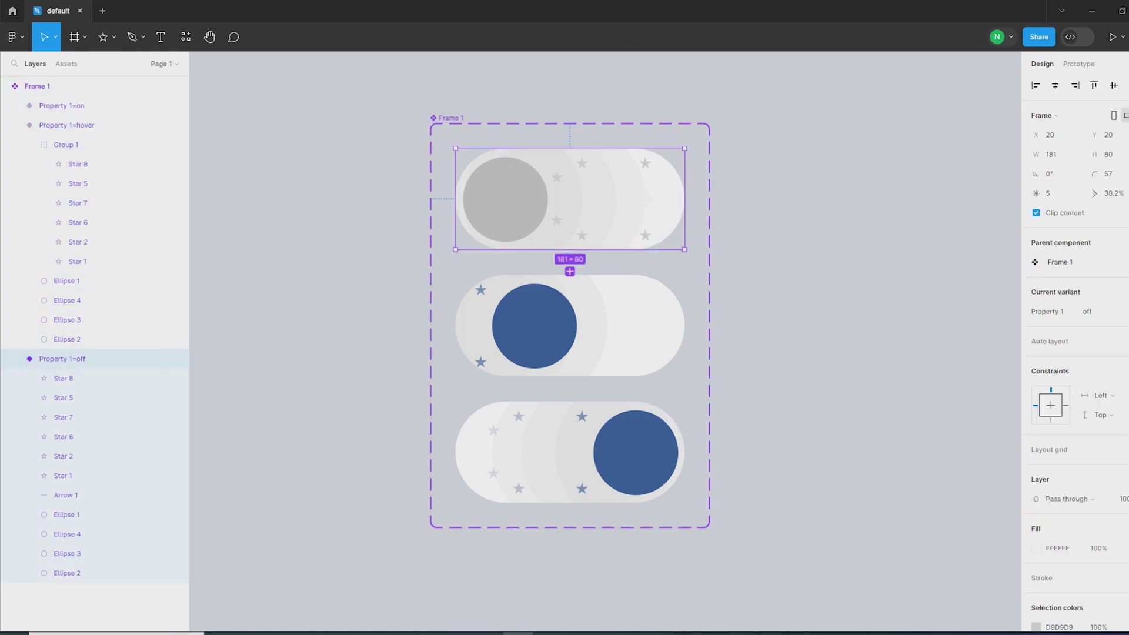
{"action": "left_click", "coordinate": [743, 214]}
Try to add another prototype connection from the off variant to the hover variant, and undo it
{"action": "left_click", "coordinate": [676, 191]}
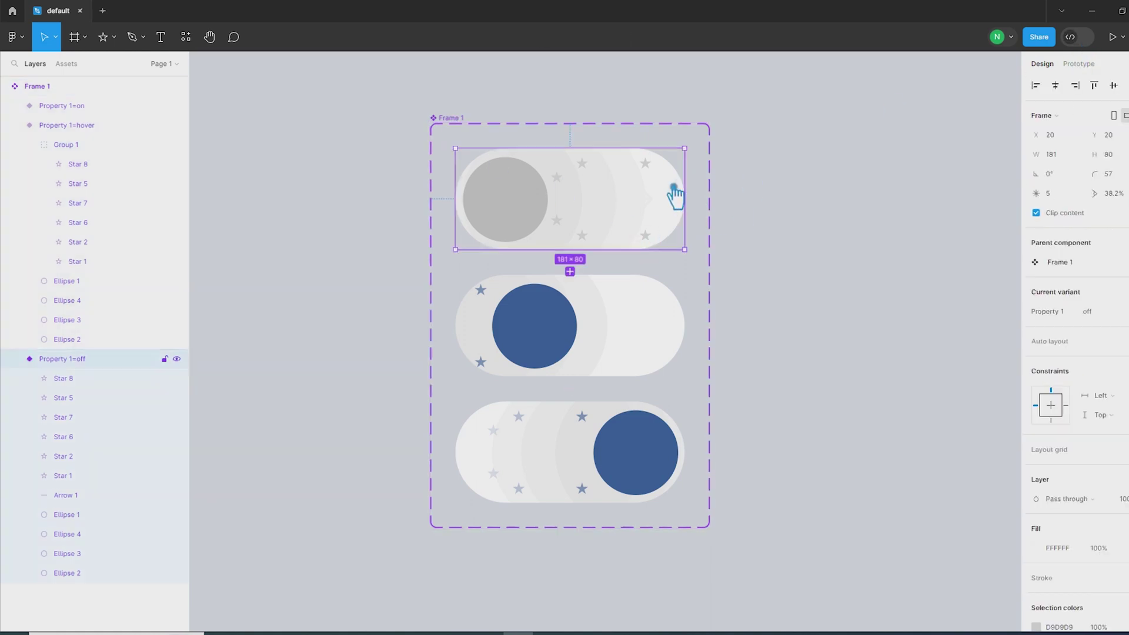
{"action": "left_click", "coordinate": [1081, 65]}
{"action": "mouse_move", "coordinate": [699, 209]}
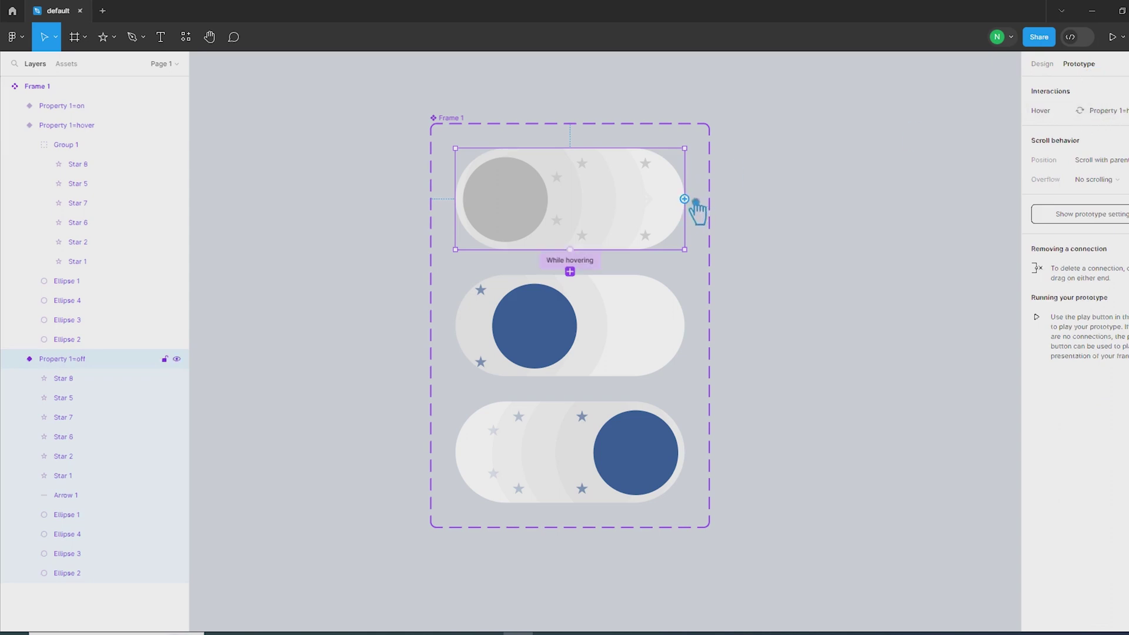
{"action": "left_click", "coordinate": [681, 327]}
{"action": "left_click", "coordinate": [681, 206]}
{"action": "left_click_drag", "start_coordinate": [686, 199], "coordinate": [693, 328]}
{"action": "key", "text": "ctrl+z"}
Add an On click interaction changing the hover variant to on, with Smart animate, Ease out and 400 ms
{"action": "left_click", "coordinate": [665, 371]}
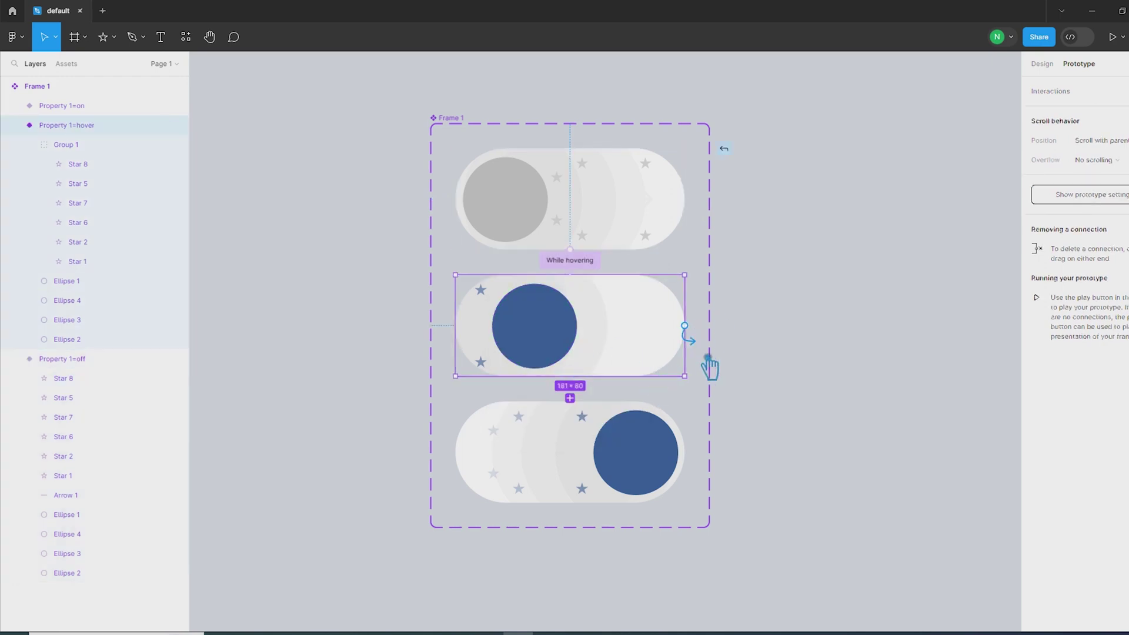
{"action": "left_click_drag", "start_coordinate": [691, 448], "coordinate": [691, 448]}
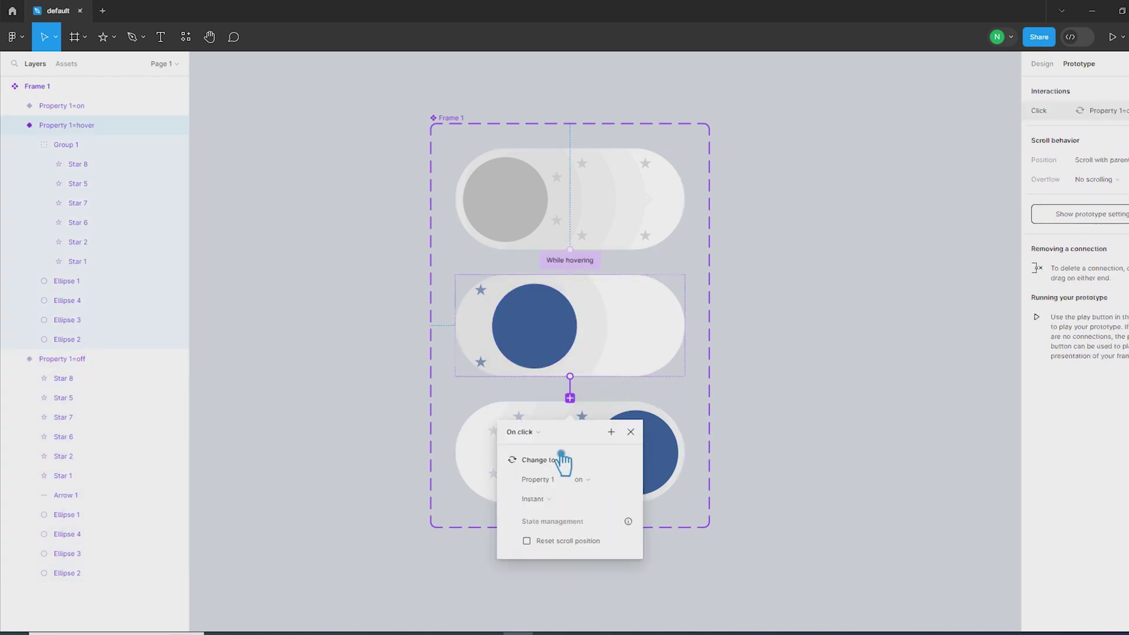
{"action": "left_click", "coordinate": [541, 433]}
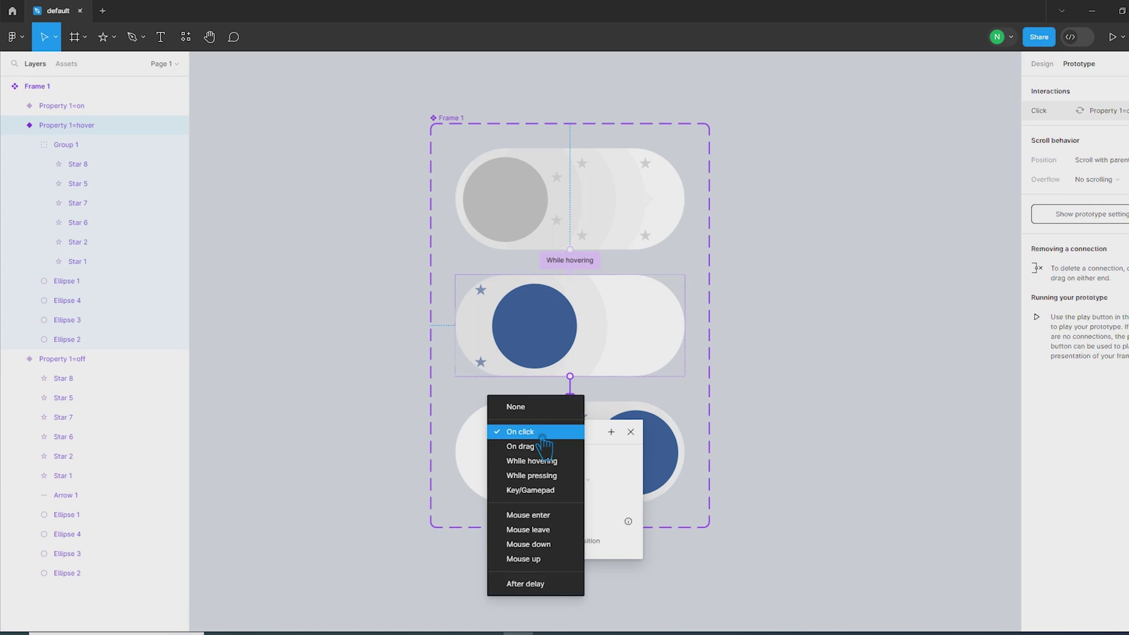
{"action": "left_click", "coordinate": [543, 438]}
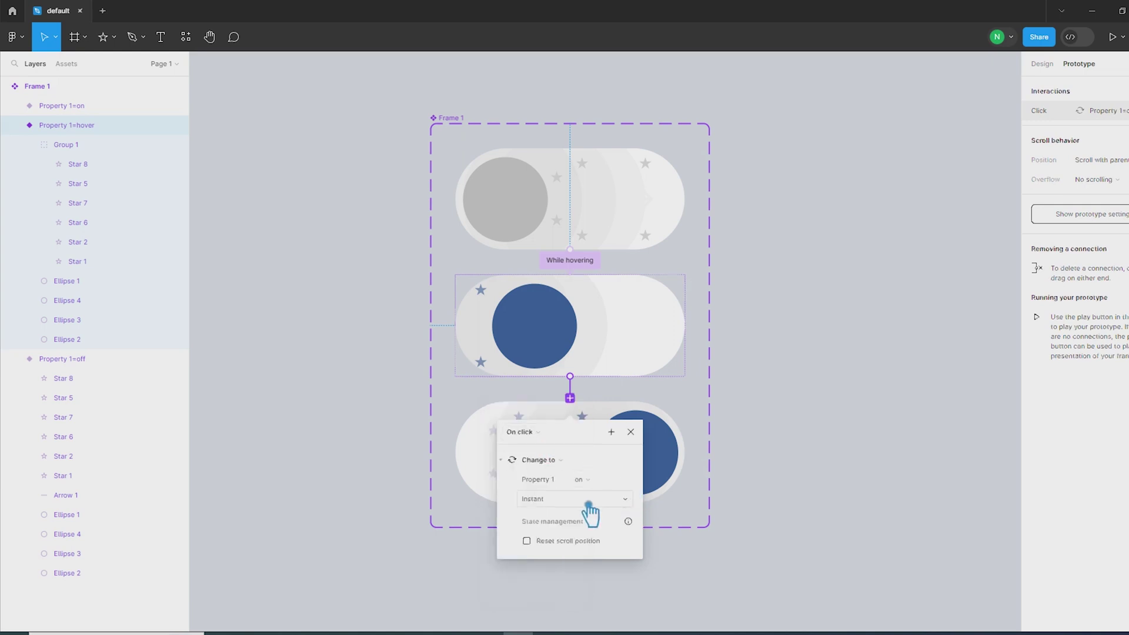
{"action": "left_click", "coordinate": [549, 502]}
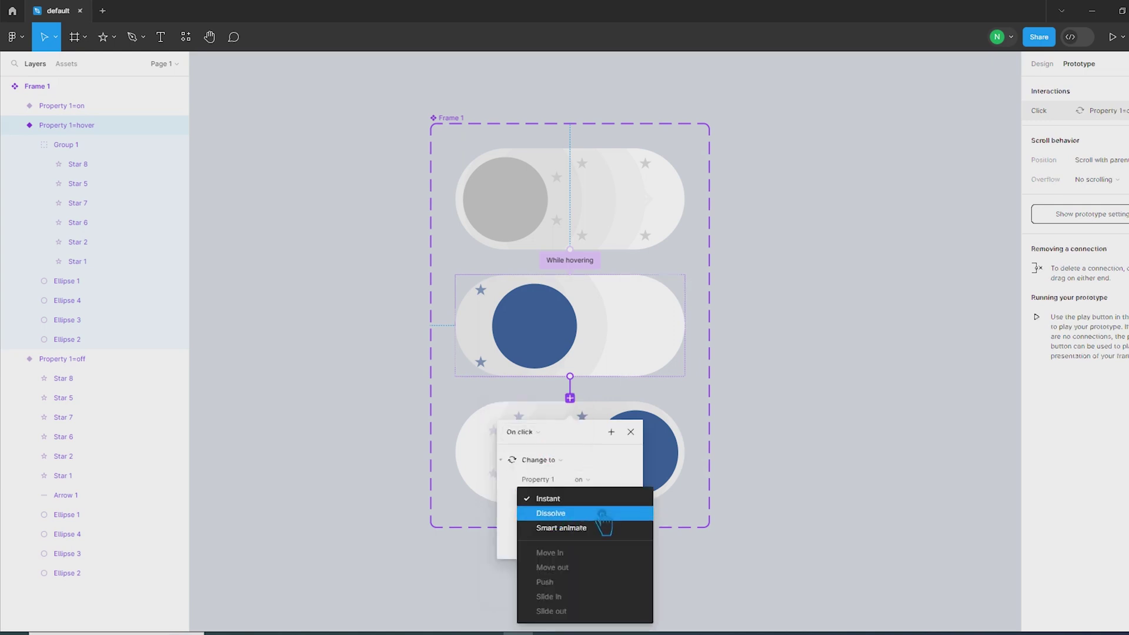
{"action": "left_click", "coordinate": [598, 538]}
{"action": "left_click_drag", "start_coordinate": [589, 433], "coordinate": [855, 190]}
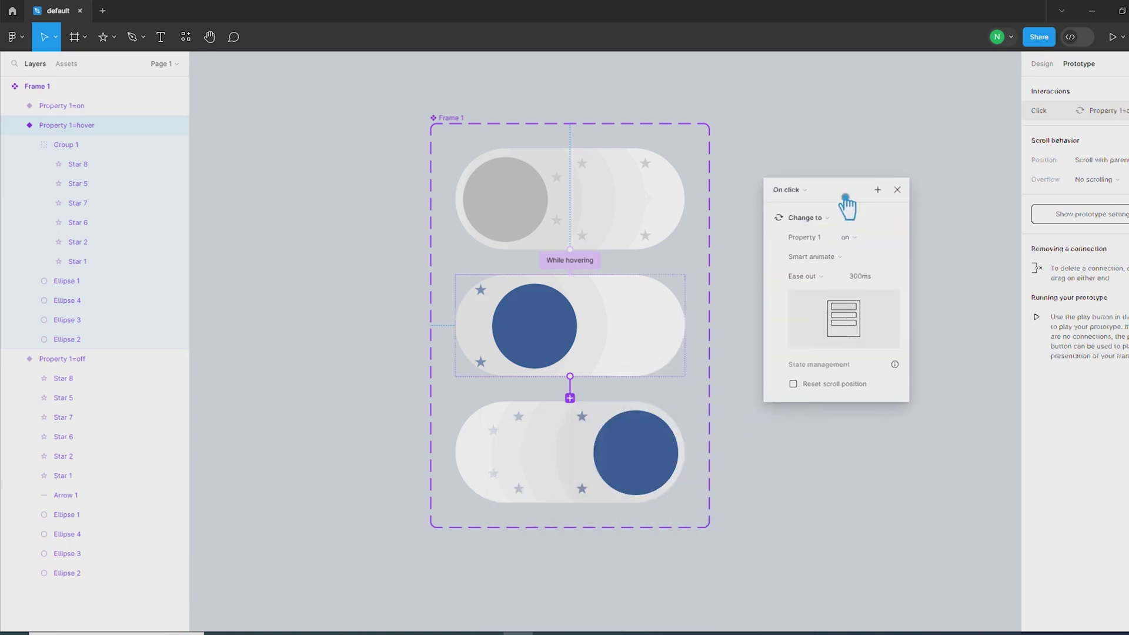
{"action": "left_click", "coordinate": [869, 277]}
{"action": "left_click", "coordinate": [898, 255]}
{"action": "left_click", "coordinate": [842, 262]}
{"action": "left_click", "coordinate": [843, 263]}
Connect the on variant back to off with an On click interaction using Smart animate, Ease out and 400 ms
{"action": "left_click", "coordinate": [685, 430]}
{"action": "left_click_drag", "start_coordinate": [696, 458], "coordinate": [693, 215]}
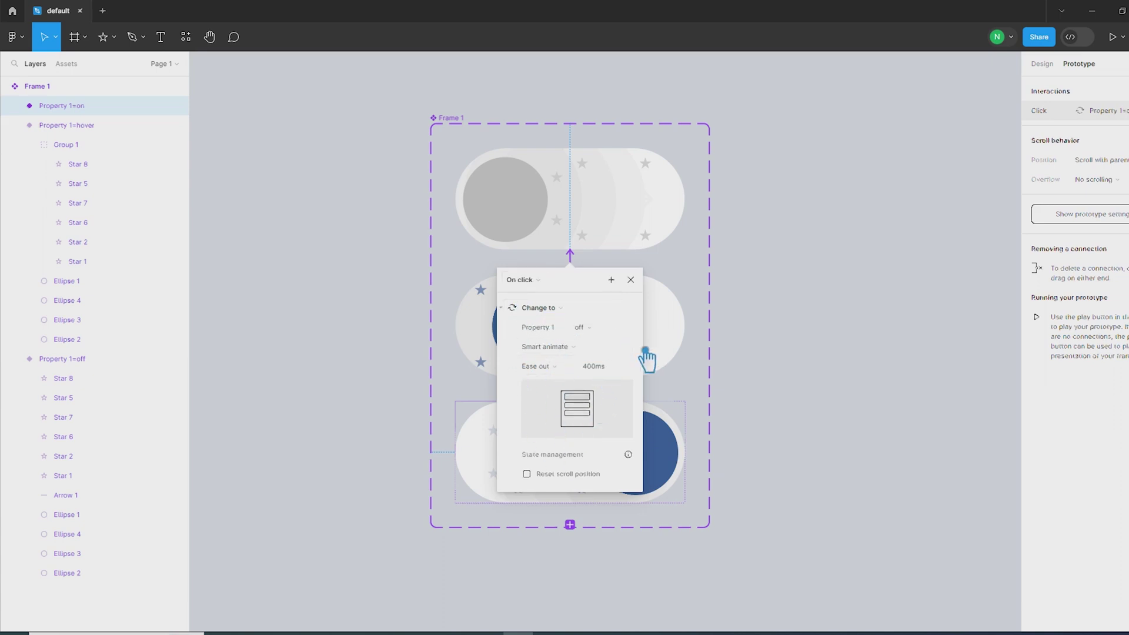
{"action": "left_click", "coordinate": [828, 334]}
Draw a new frame of about 572 × 272 in the empty canvas area above the component set
{"action": "scroll", "coordinate": [794, 311], "scroll_direction": "down", "scroll_amount": 2}
{"action": "left_click_drag", "start_coordinate": [811, 300], "coordinate": [777, 447]}
{"action": "left_click", "coordinate": [86, 38]}
{"action": "left_click", "coordinate": [85, 67]}
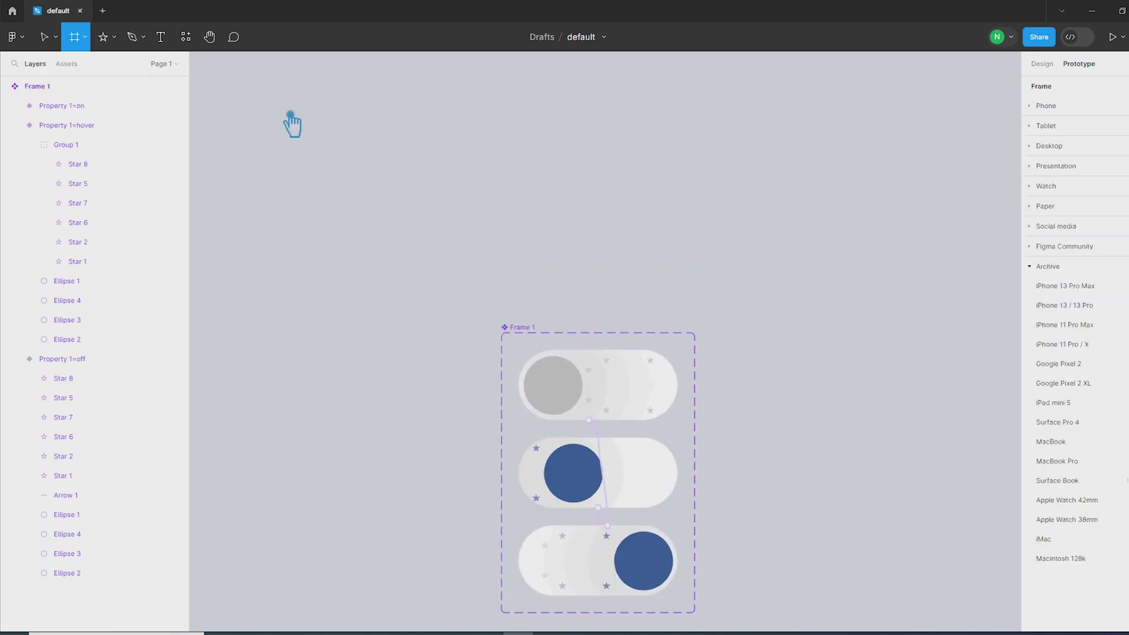
{"action": "left_click_drag", "start_coordinate": [367, 60], "coordinate": [870, 298]}
{"action": "left_click_drag", "start_coordinate": [825, 382], "coordinate": [831, 435]}
{"action": "left_click_drag", "start_coordinate": [629, 258], "coordinate": [622, 197]}
{"action": "left_click_drag", "start_coordinate": [733, 270], "coordinate": [729, 514]}
{"action": "scroll", "coordinate": [730, 518], "scroll_direction": "down", "scroll_amount": 3}
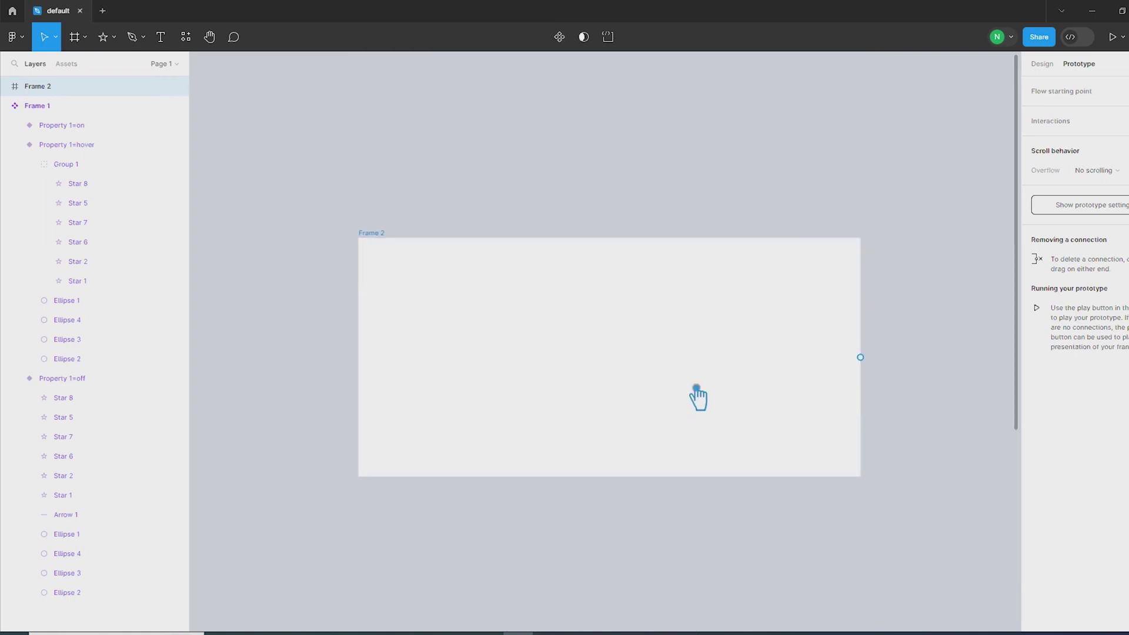
{"action": "left_click", "coordinate": [913, 405]}
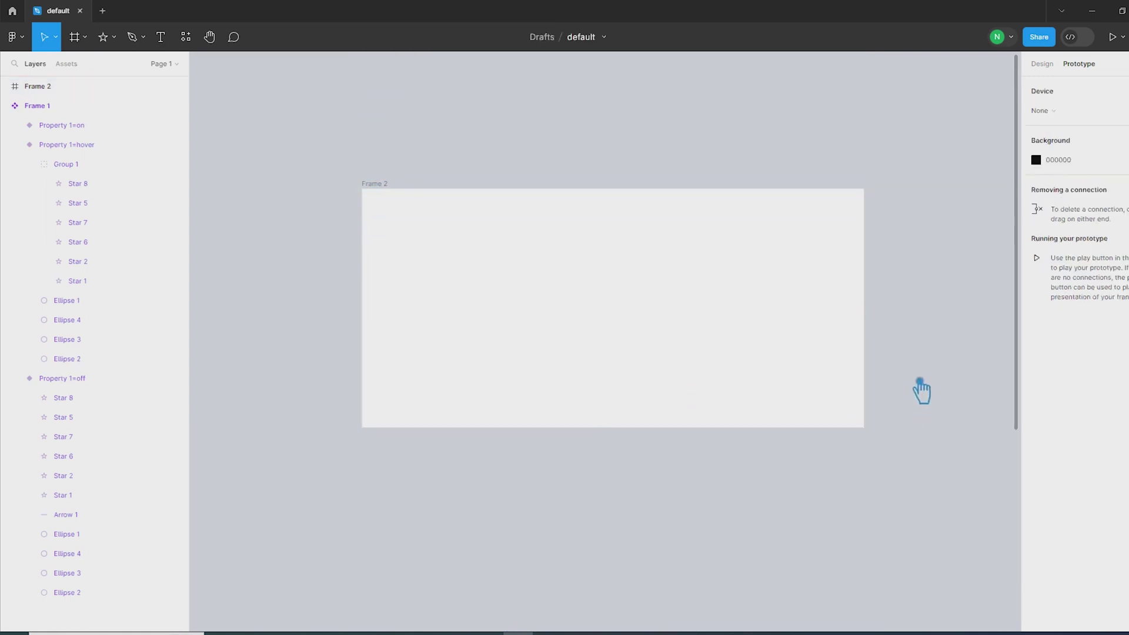
Place an instance of the local toggle component in the middle of the new frame
{"action": "left_click", "coordinate": [652, 380]}
{"action": "left_click", "coordinate": [327, 284]}
{"action": "left_click", "coordinate": [651, 278]}
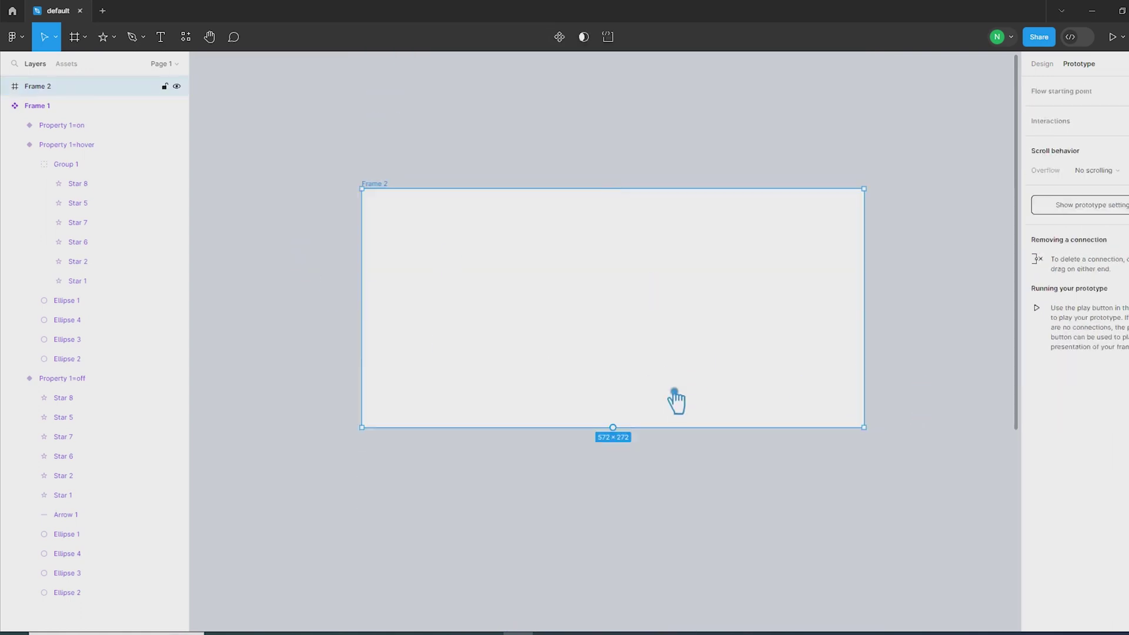
{"action": "left_click", "coordinate": [1052, 65]}
{"action": "left_click", "coordinate": [935, 154]}
{"action": "left_click", "coordinate": [577, 309]}
{"action": "left_click", "coordinate": [89, 63]}
{"action": "left_click_drag", "start_coordinate": [46, 171], "coordinate": [625, 335]}
{"action": "left_click", "coordinate": [693, 425]}
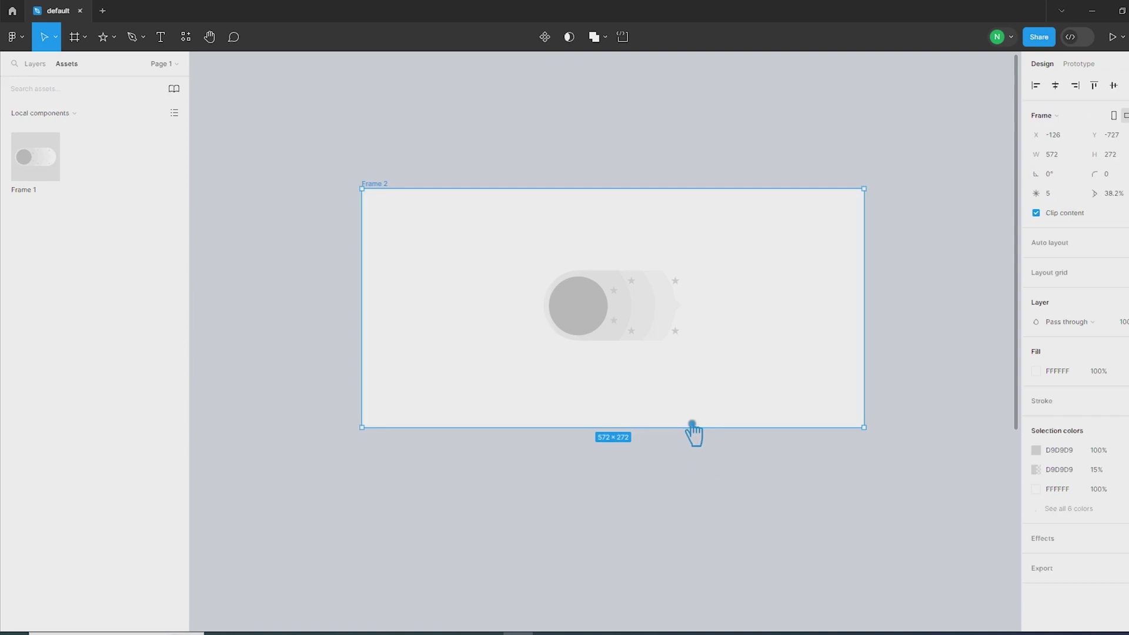
Recolour the frame behind the toggle instance to a muted grey-blue
{"action": "left_click", "coordinate": [1048, 492]}
{"action": "left_click", "coordinate": [882, 332]}
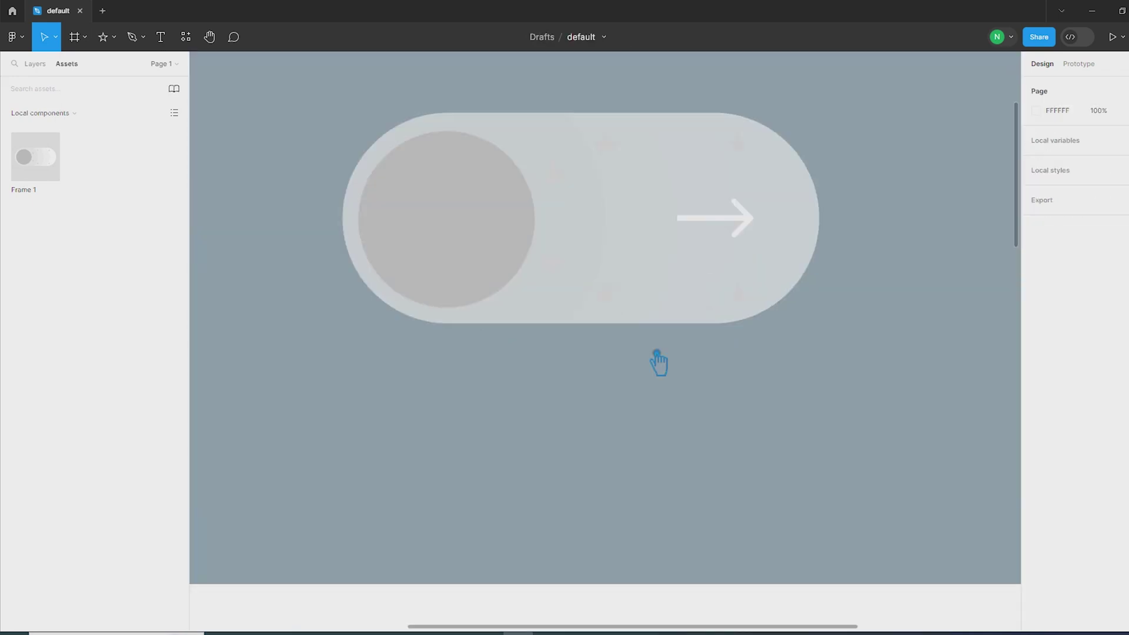
{"action": "scroll", "coordinate": [659, 360], "scroll_direction": "up", "scroll_amount": 2}
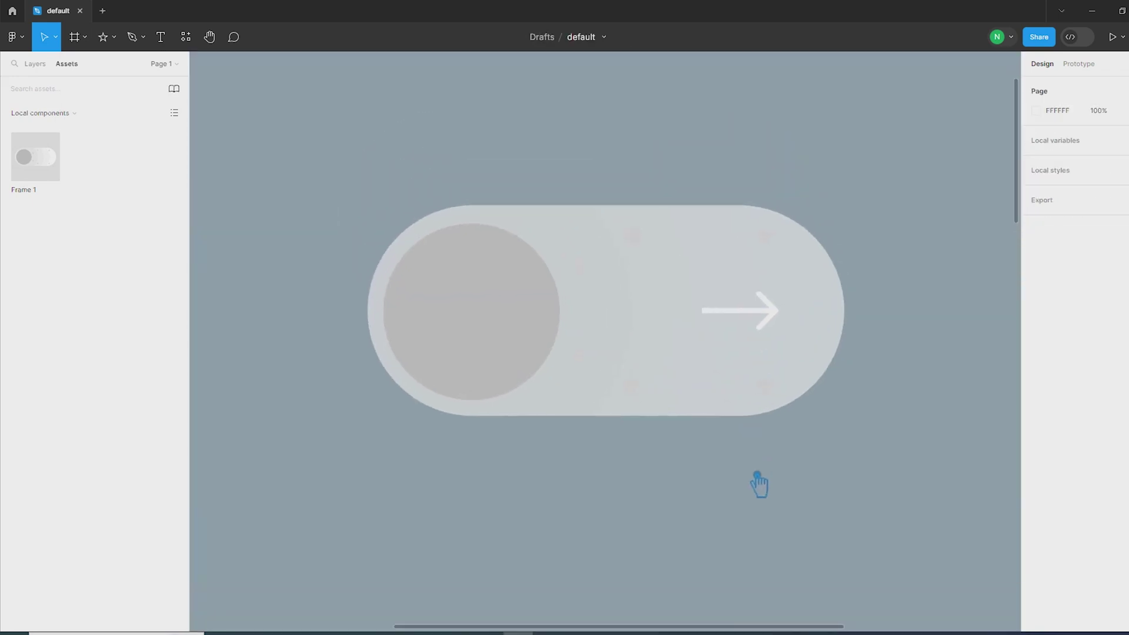
Run the prototype preview and test the toggle's hover state and its switching between on and off
{"action": "left_click", "coordinate": [1121, 40]}
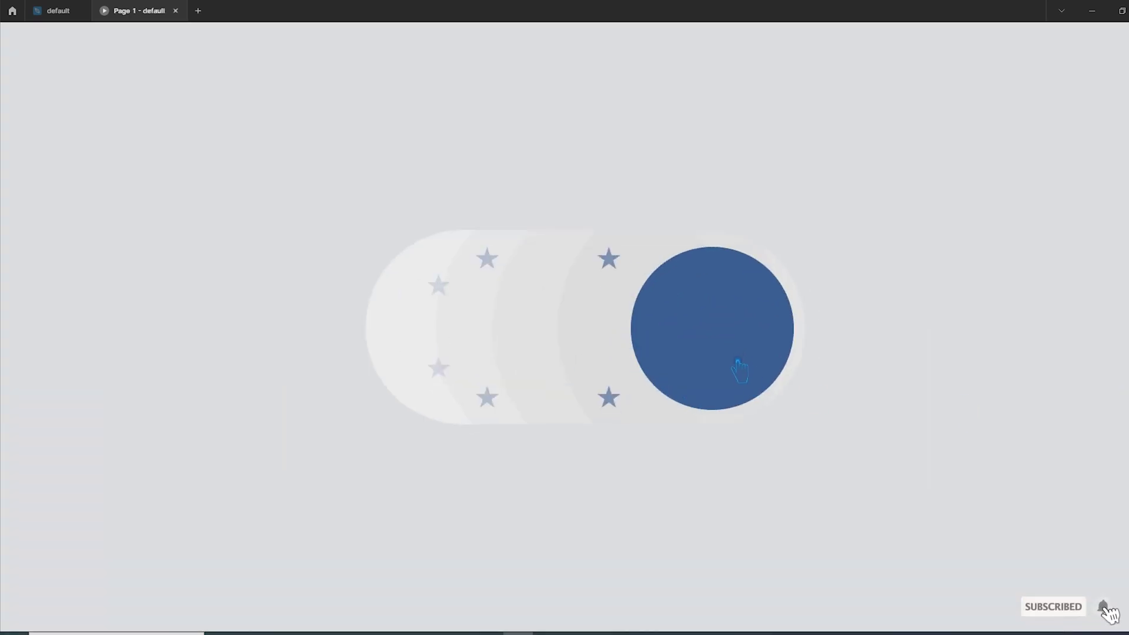
{"action": "left_click", "coordinate": [739, 370]}
{"action": "left_click", "coordinate": [427, 394]}
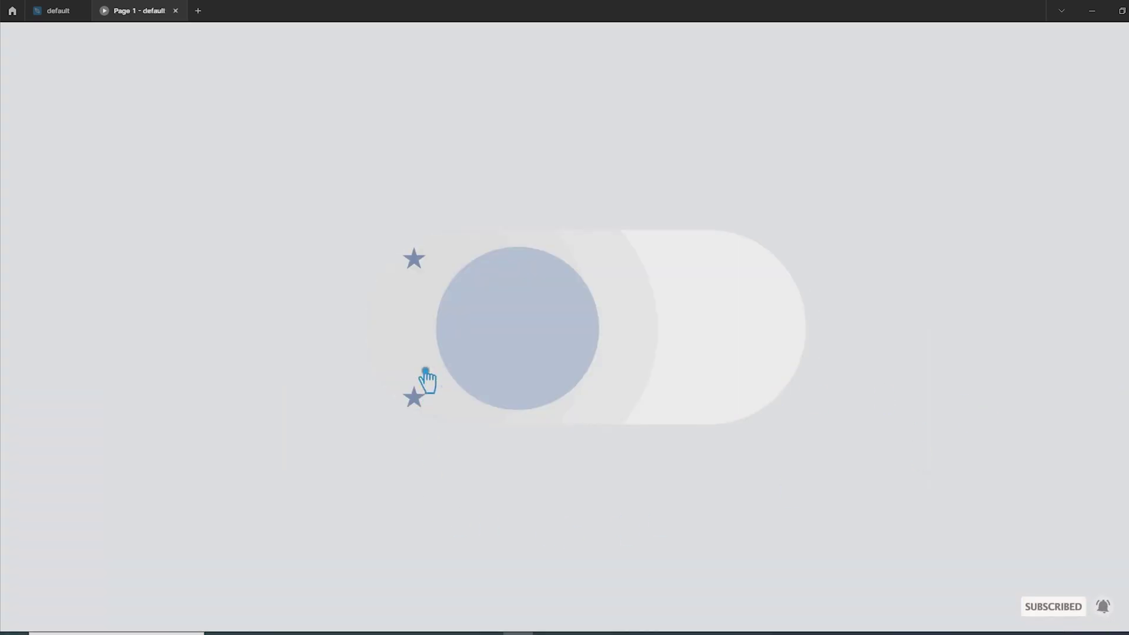
{"action": "left_click", "coordinate": [426, 374]}
{"action": "left_click", "coordinate": [427, 394]}
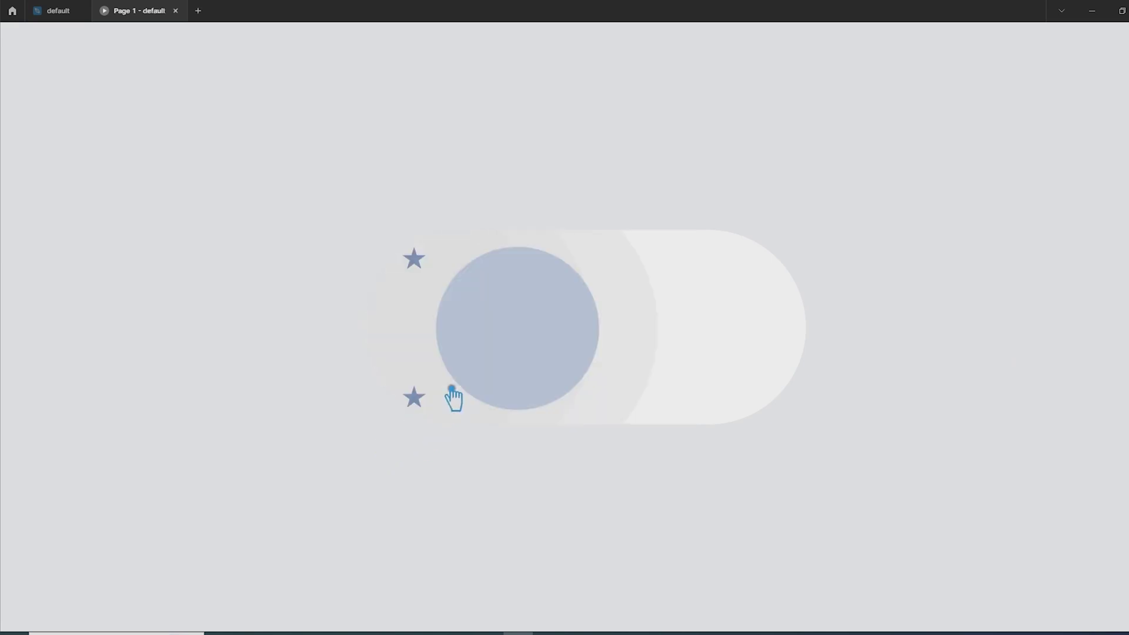
{"action": "left_click", "coordinate": [486, 333]}
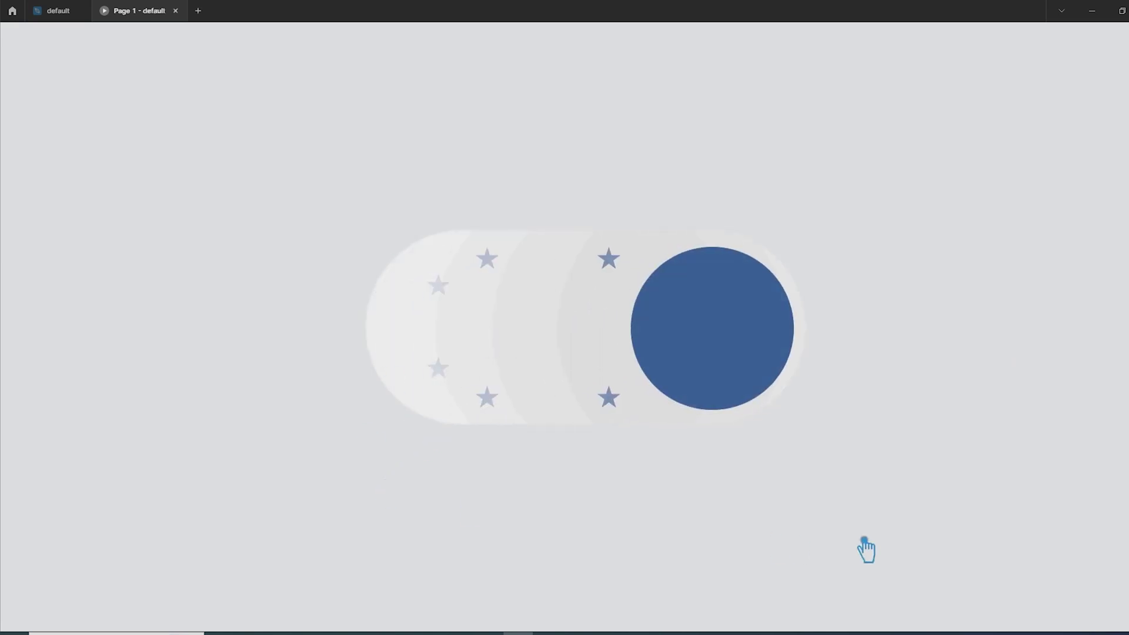
{"action": "left_click", "coordinate": [763, 356]}
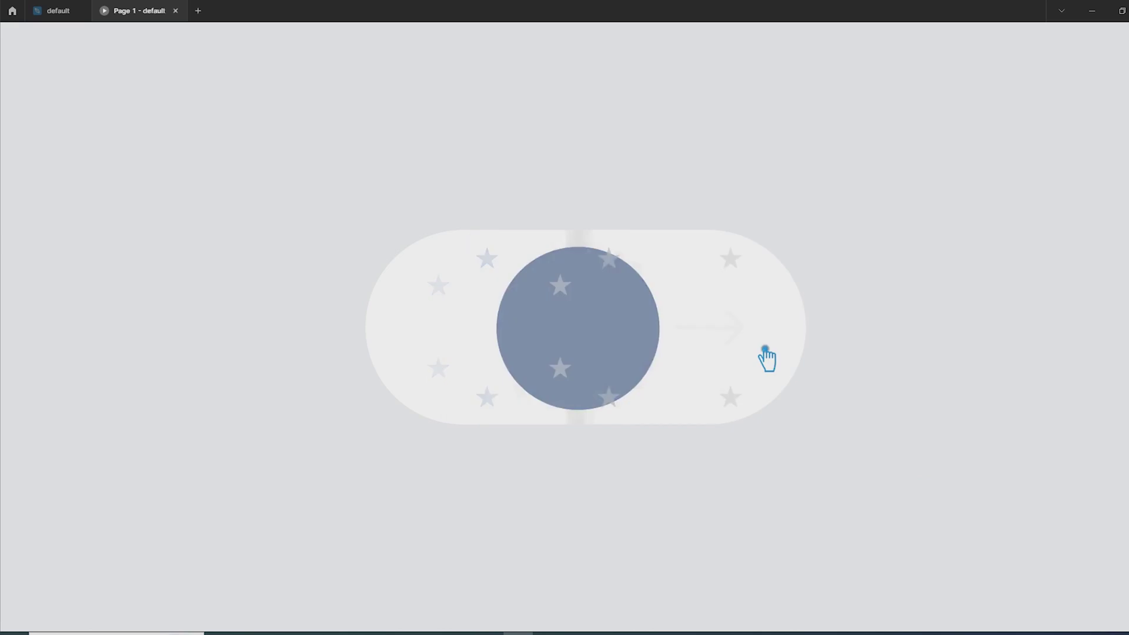